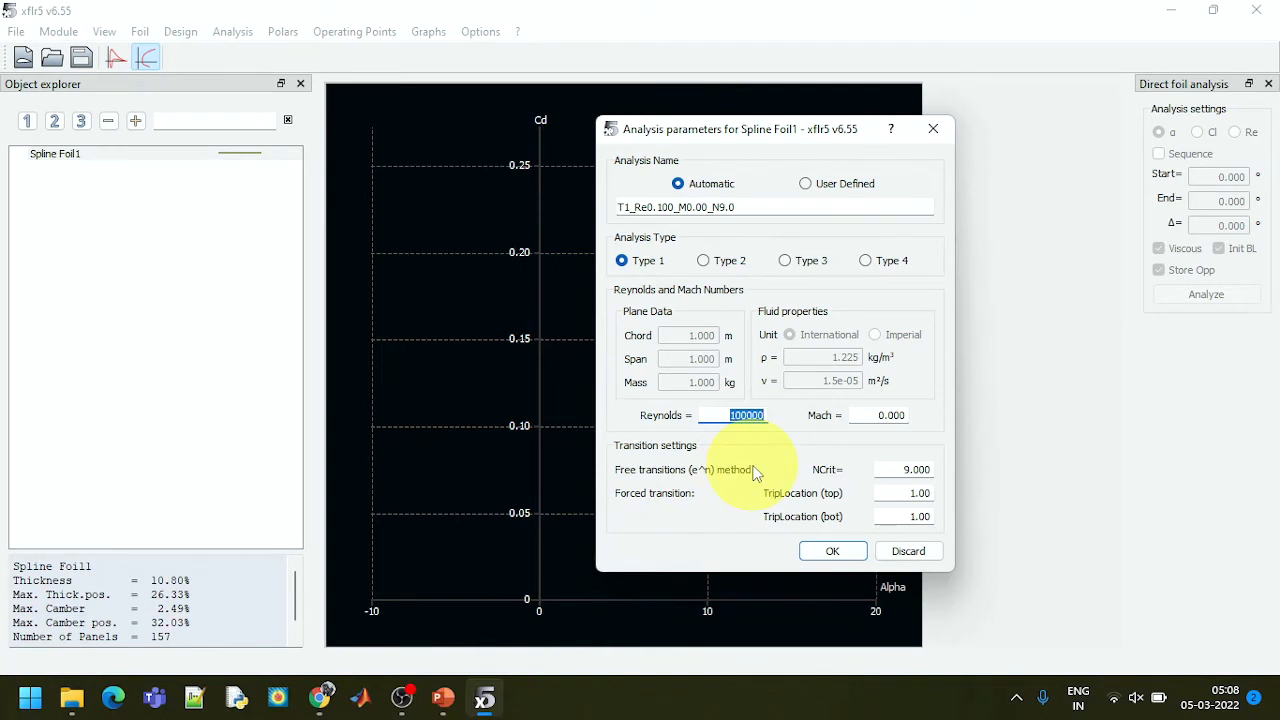
# Create the Type 1 analysis for Spline Foil1 at Reynolds number 100000 and set it to a single 5° angle of attack without a sequence.
pyautogui.click(743, 418)
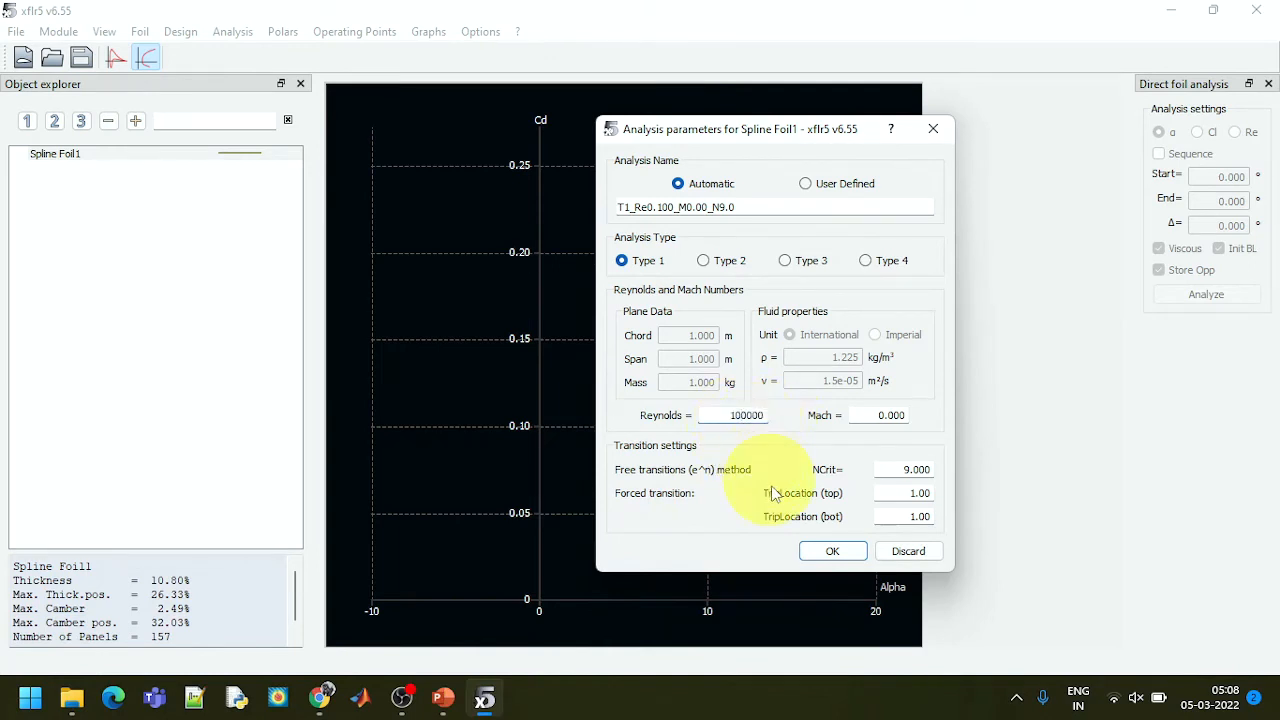
pyautogui.click(845, 553)
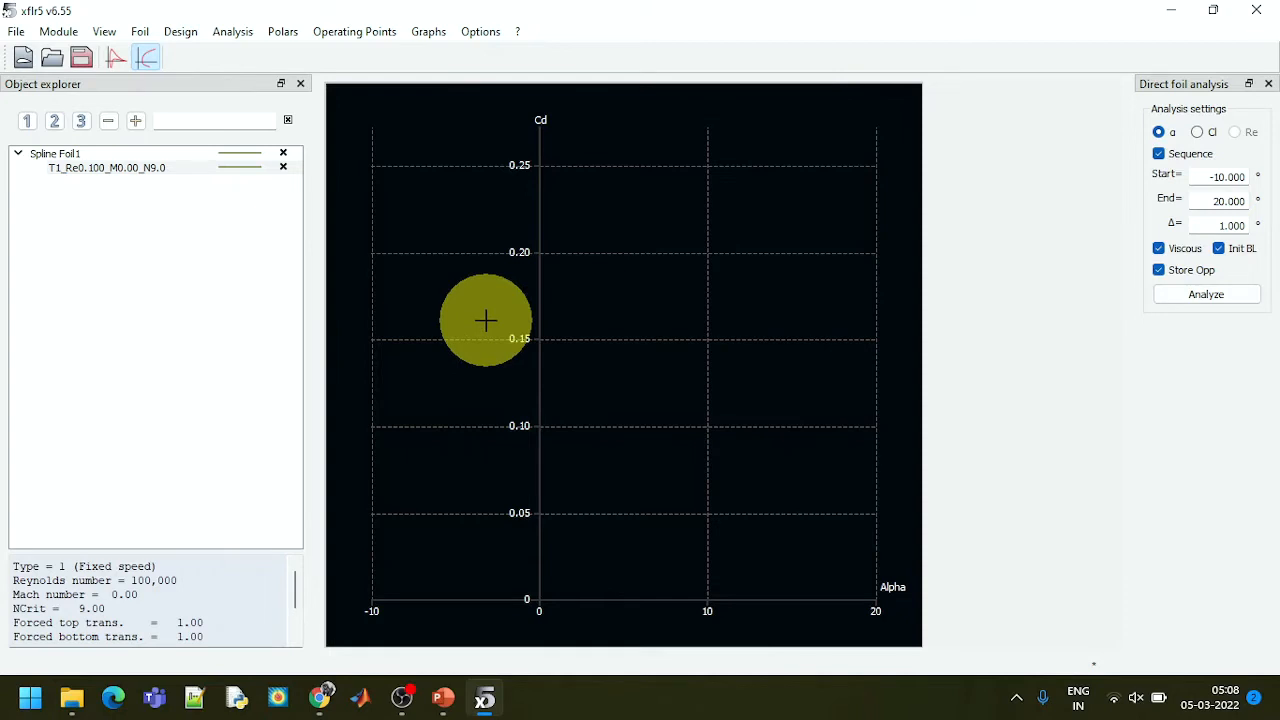
pyautogui.click(1159, 154)
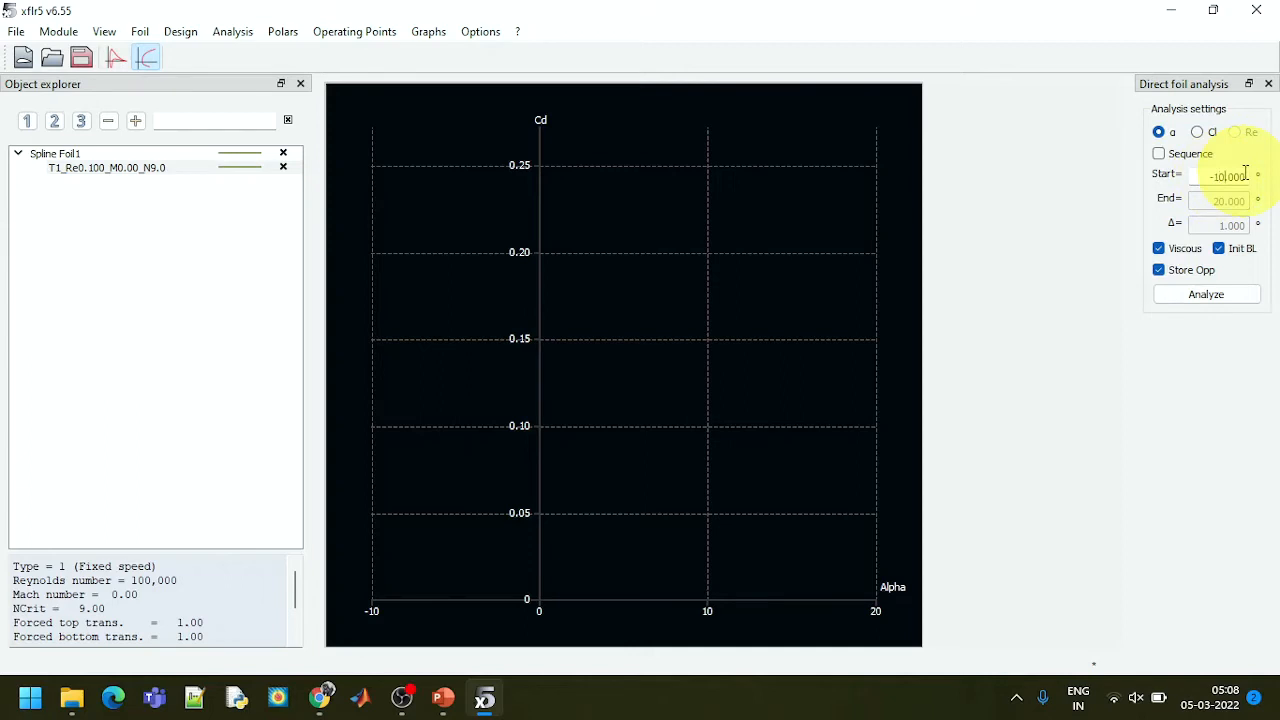
pyautogui.press('BackSpace')
pyautogui.write('5')
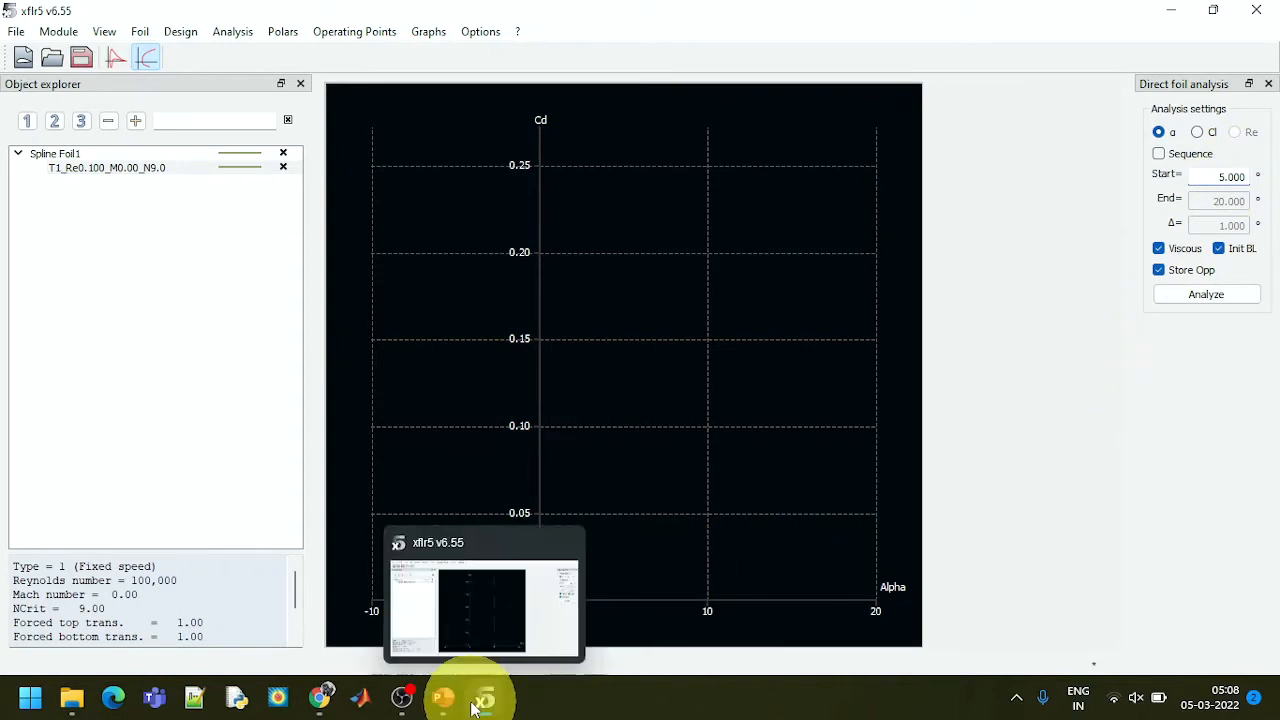
# Switch to PowerPoint, examine the angle of attack in the airfoil nomenclature diagram on slide 2, and return to xflr5.
pyautogui.moveTo(443, 697)
pyautogui.click(445, 630)
pyautogui.click(100, 215)
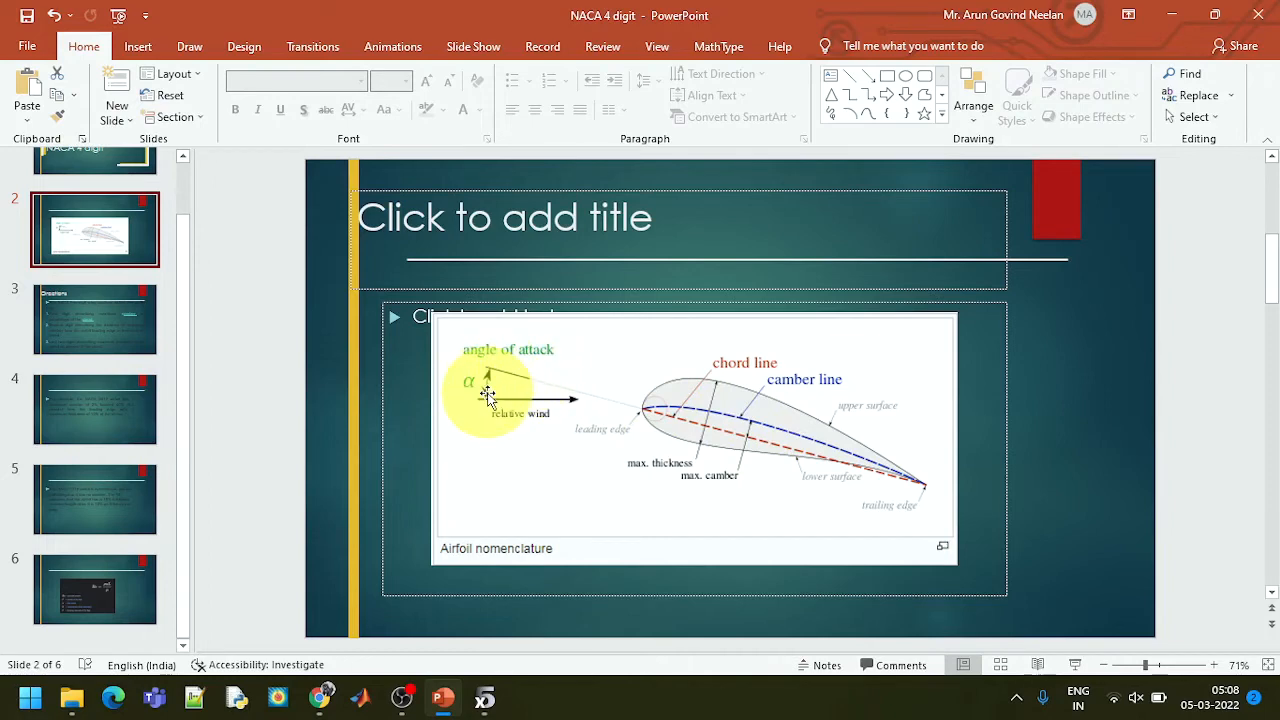
pyautogui.click(485, 703)
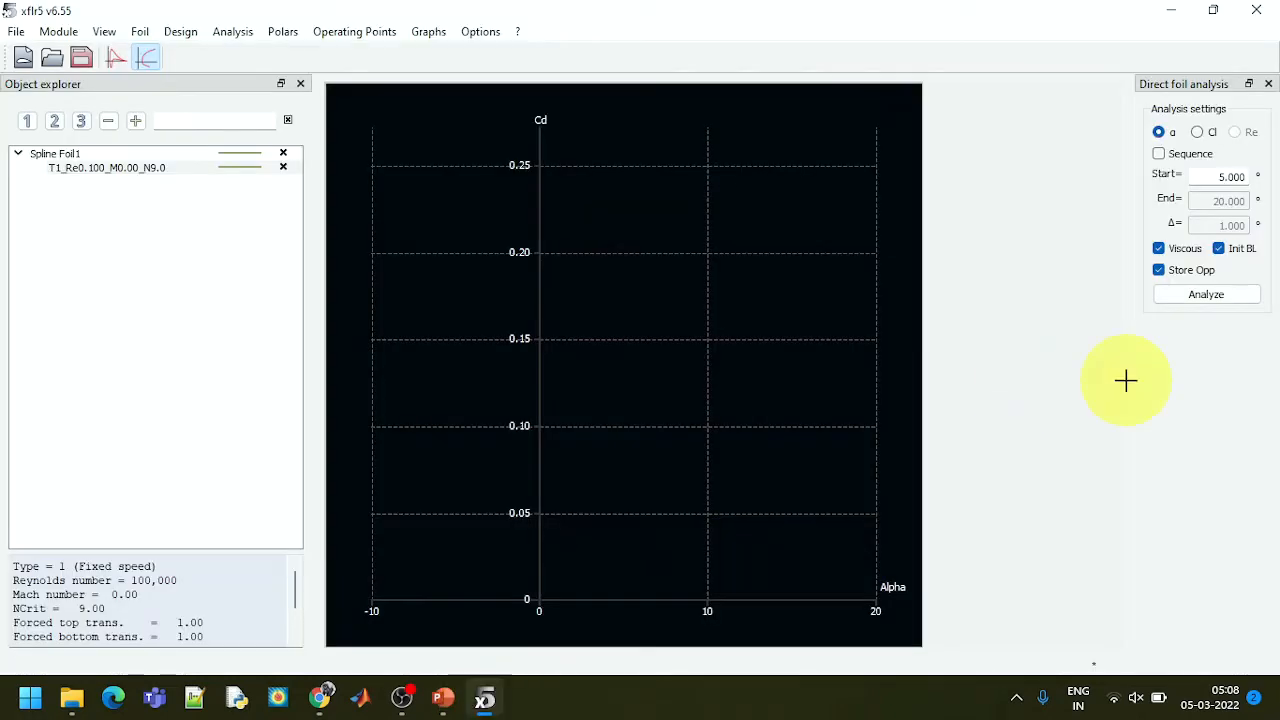
# Run the 5° analysis and show its operating point view with the airfoil.
pyautogui.click(1236, 300)
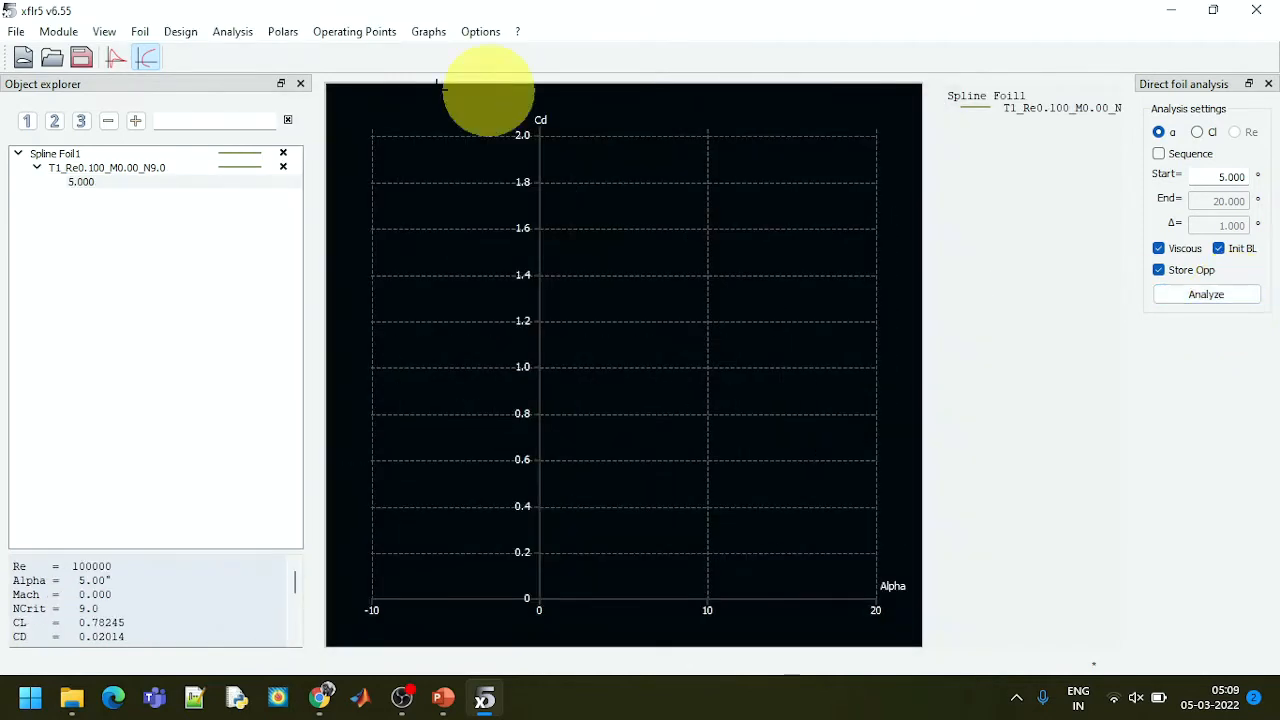
pyautogui.click(116, 62)
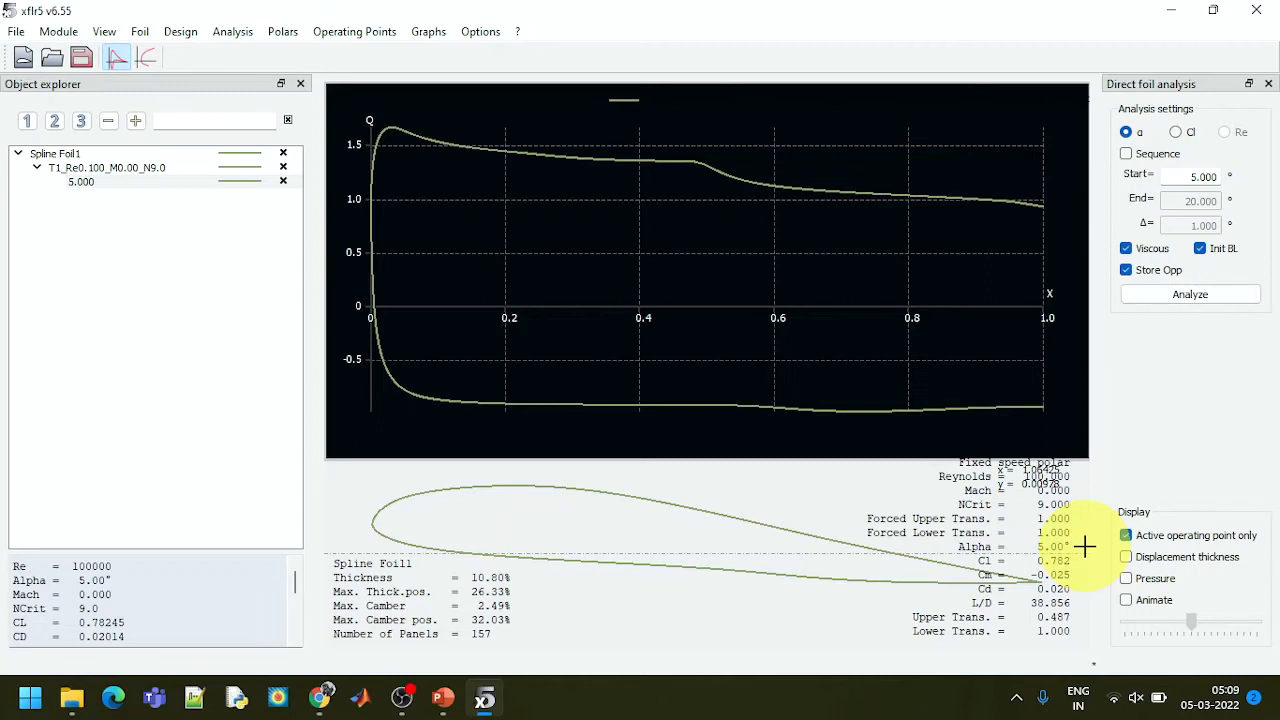
# Run a sequence analysis over angles of attack from -10° to 20° in 1° increments.
pyautogui.click(1128, 156)
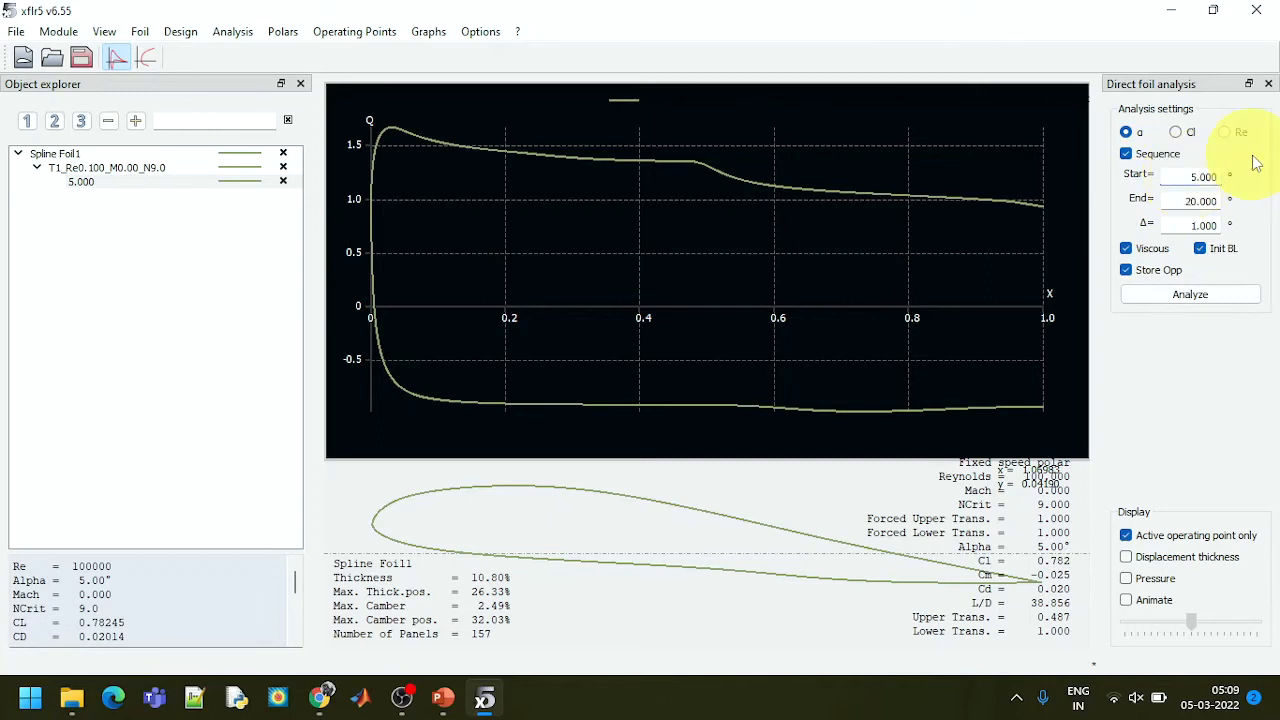
pyautogui.press('BackSpace')
pyautogui.write('-10')
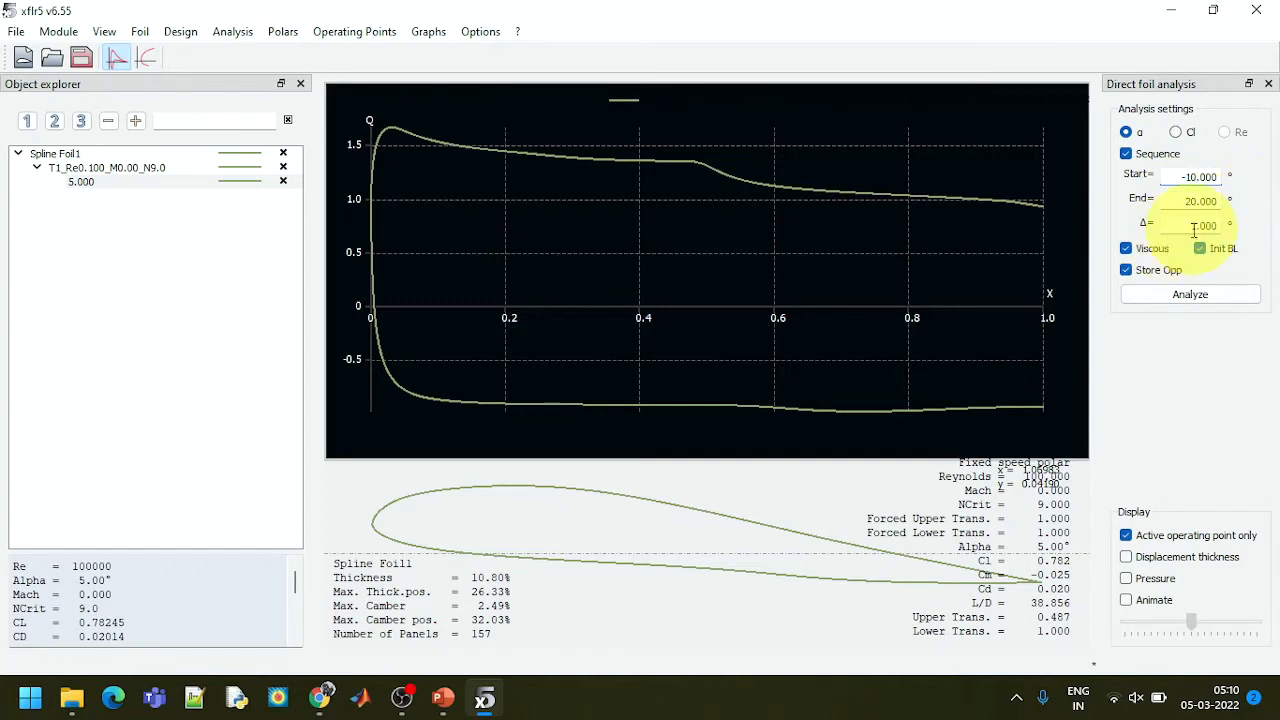
pyautogui.click(1183, 296)
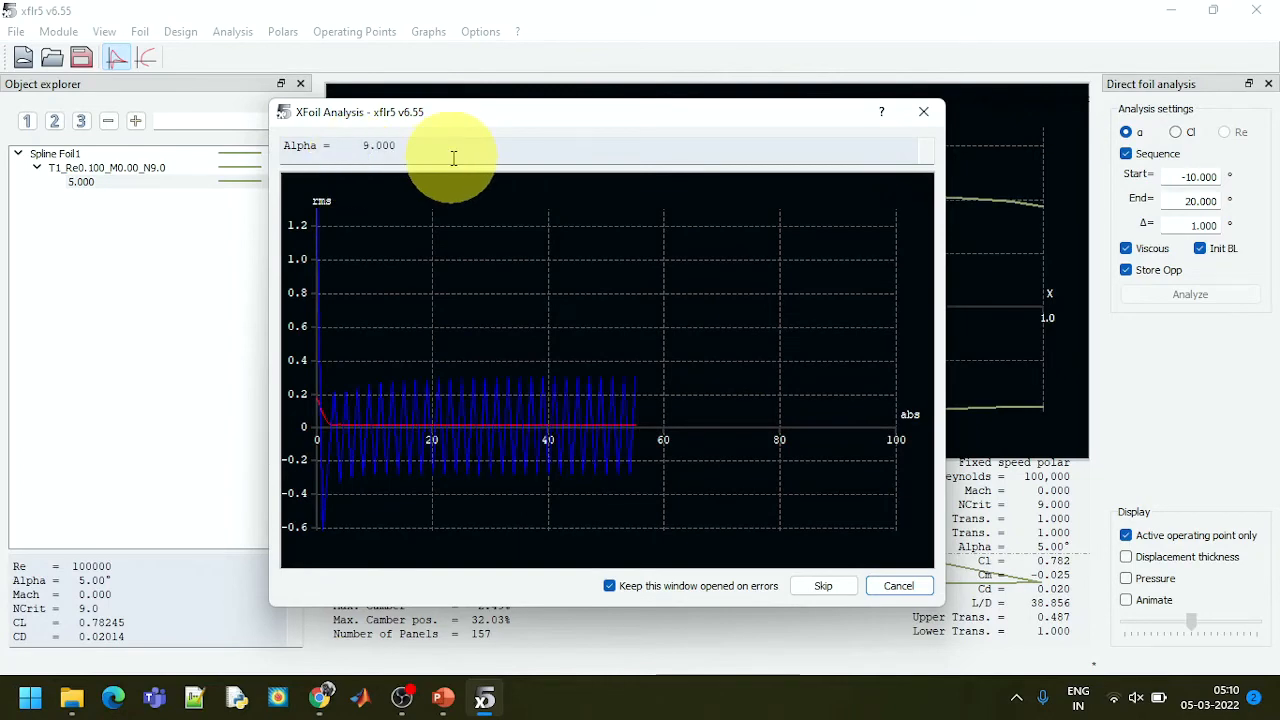
# Switch to the polar view and display all five polar graphs together.
pyautogui.click(150, 58)
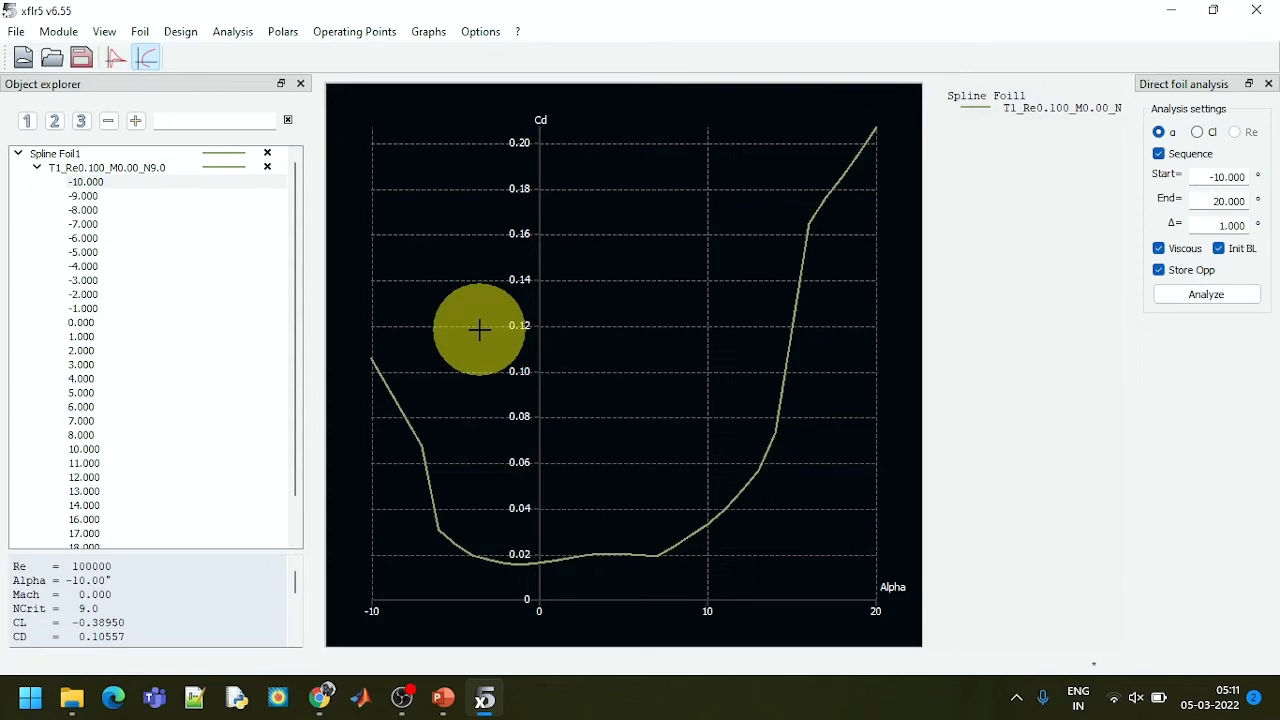
pyautogui.click(430, 34)
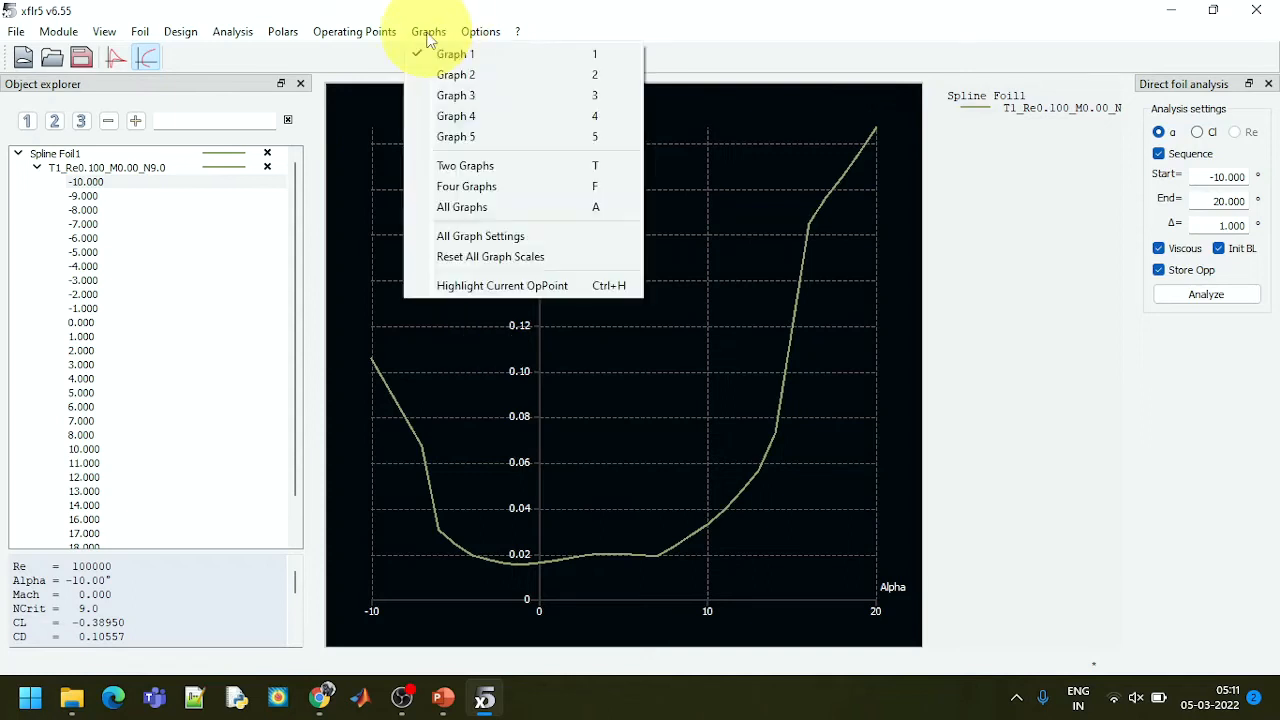
pyautogui.click(505, 212)
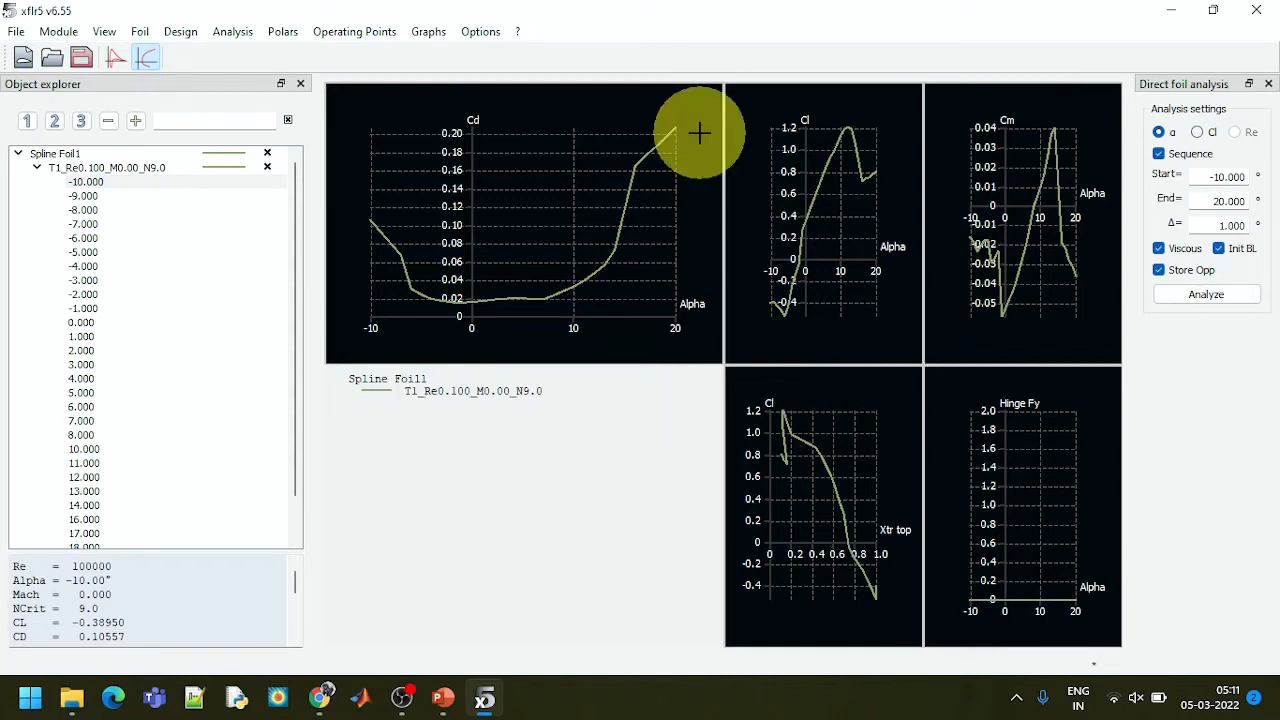
pyautogui.click(58, 31)
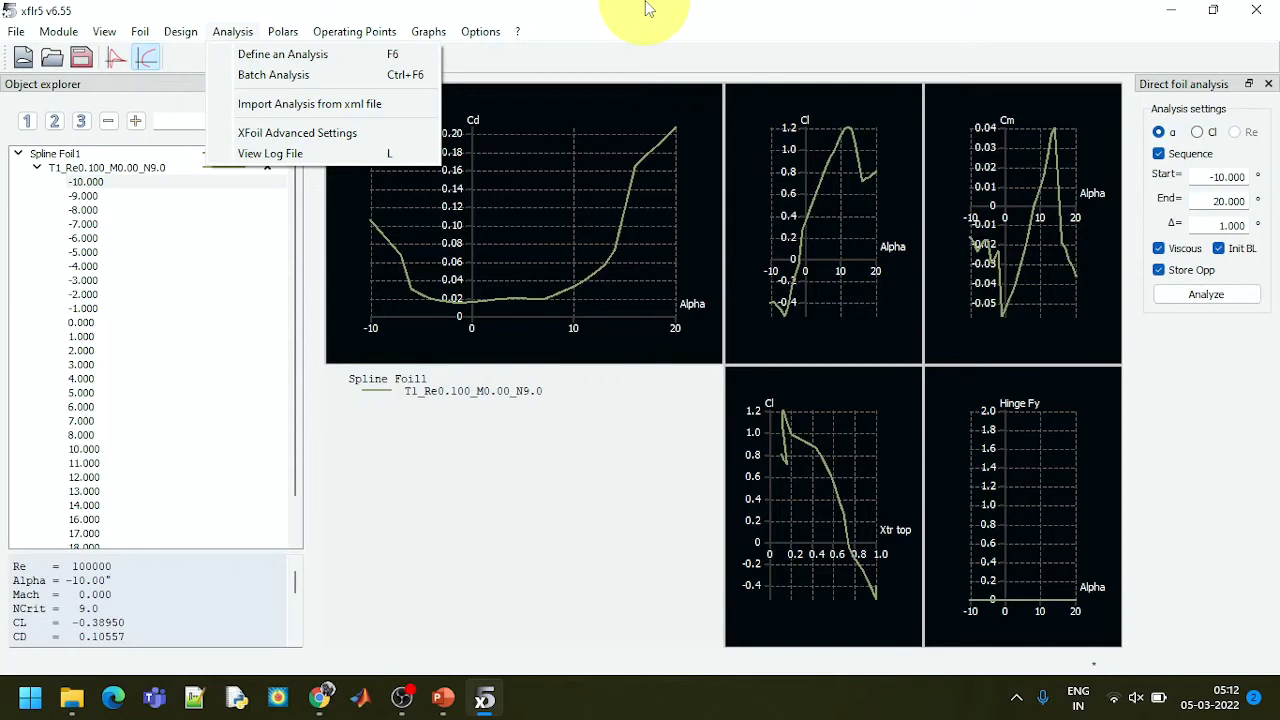
pyautogui.click(645, 8)
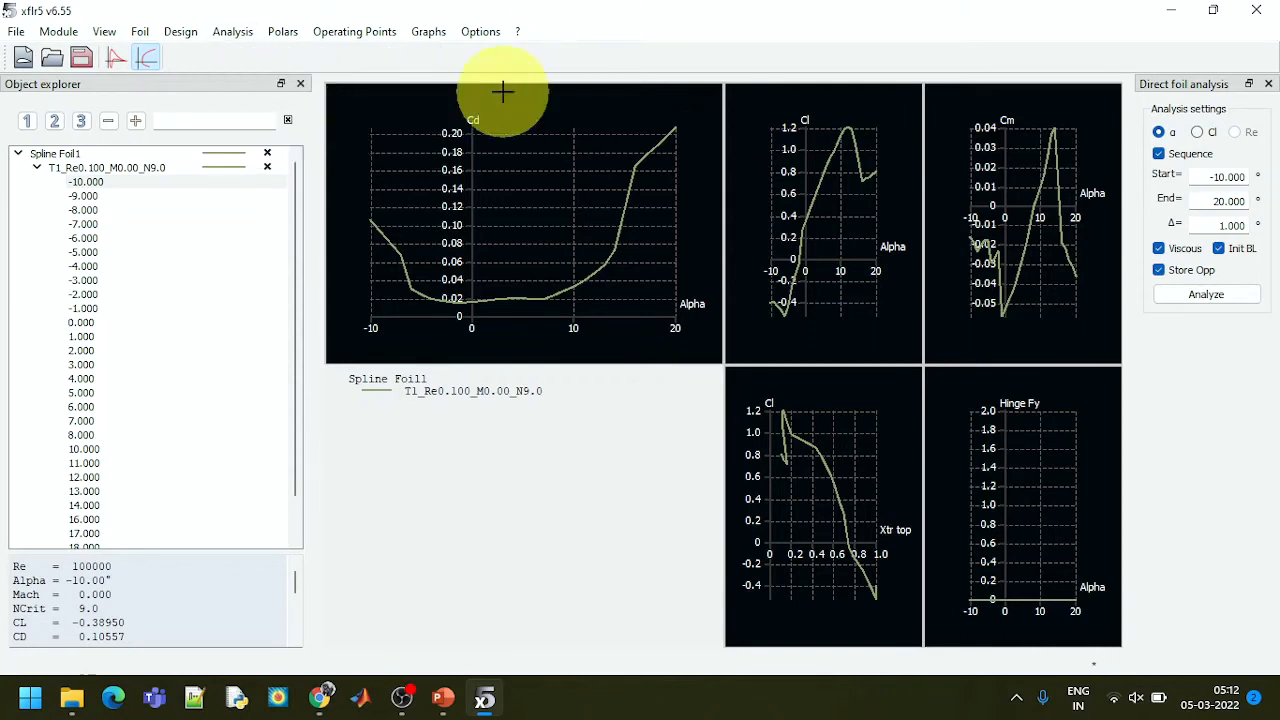
# Save the current graph view as the PNG image 1 in the data folder, replacing the existing file.
pyautogui.rightClick(484, 171)
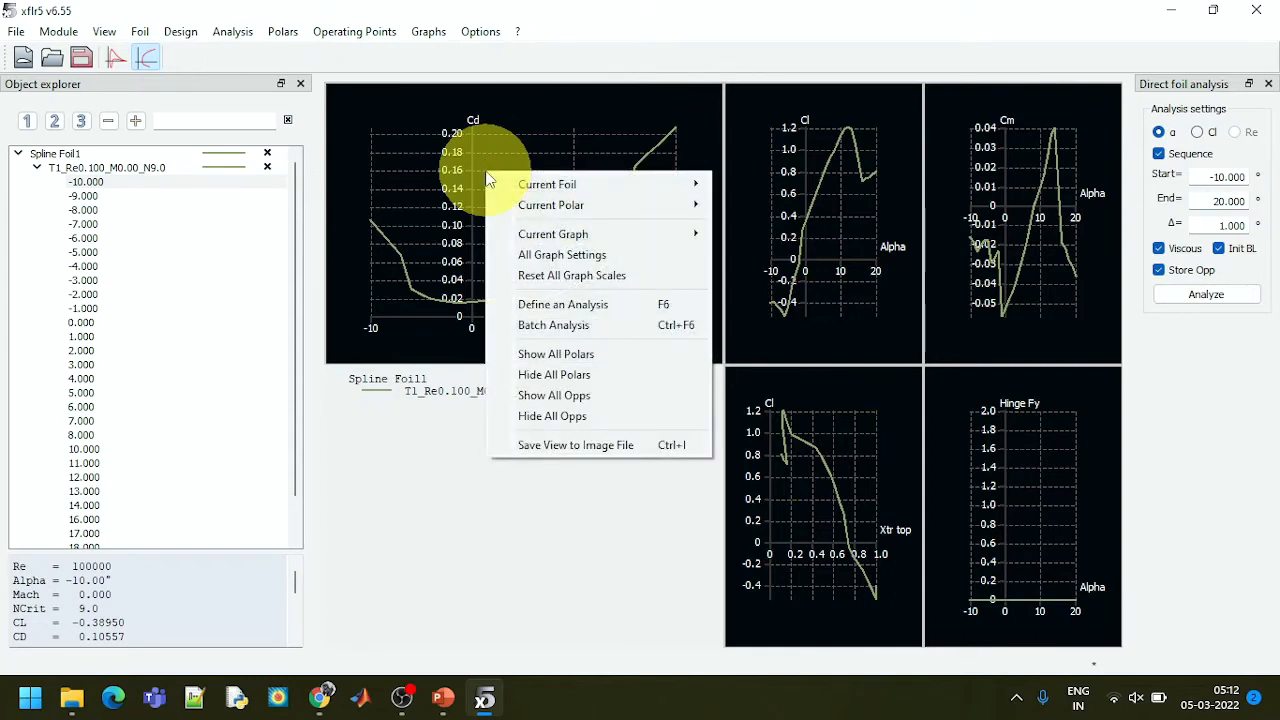
pyautogui.rightClick(825, 186)
pyautogui.rightClick(855, 237)
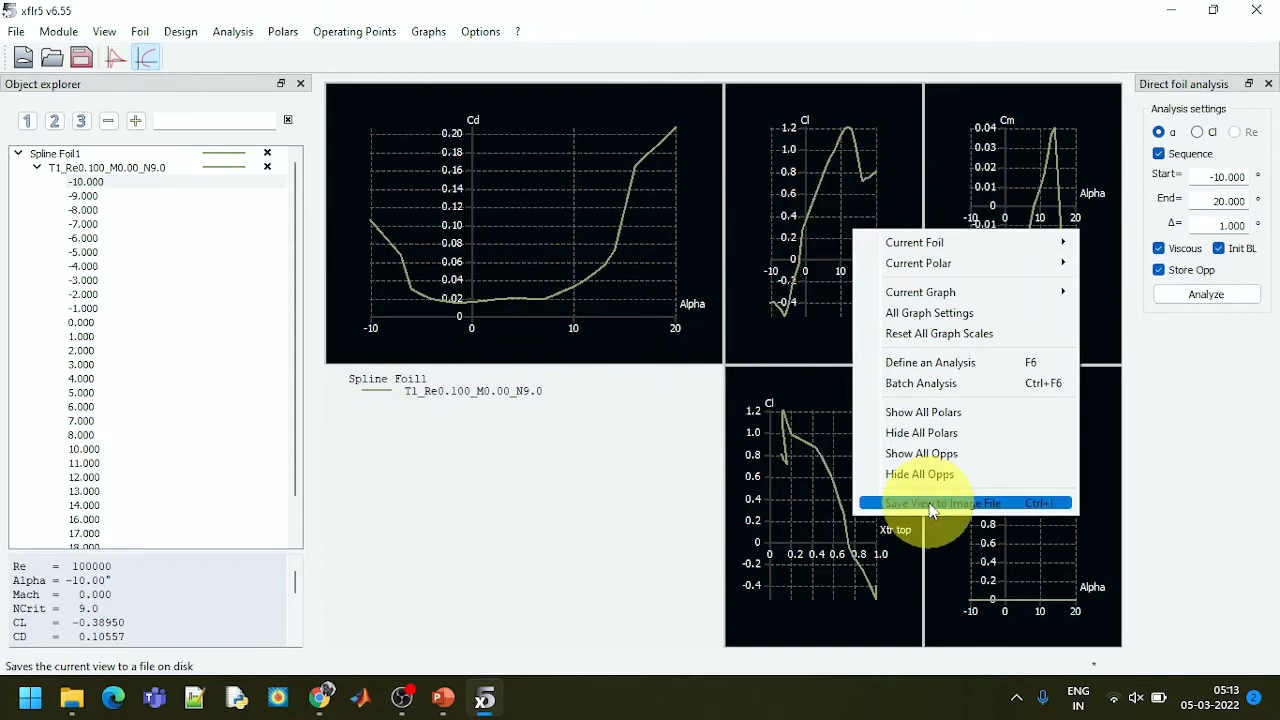
pyautogui.click(929, 506)
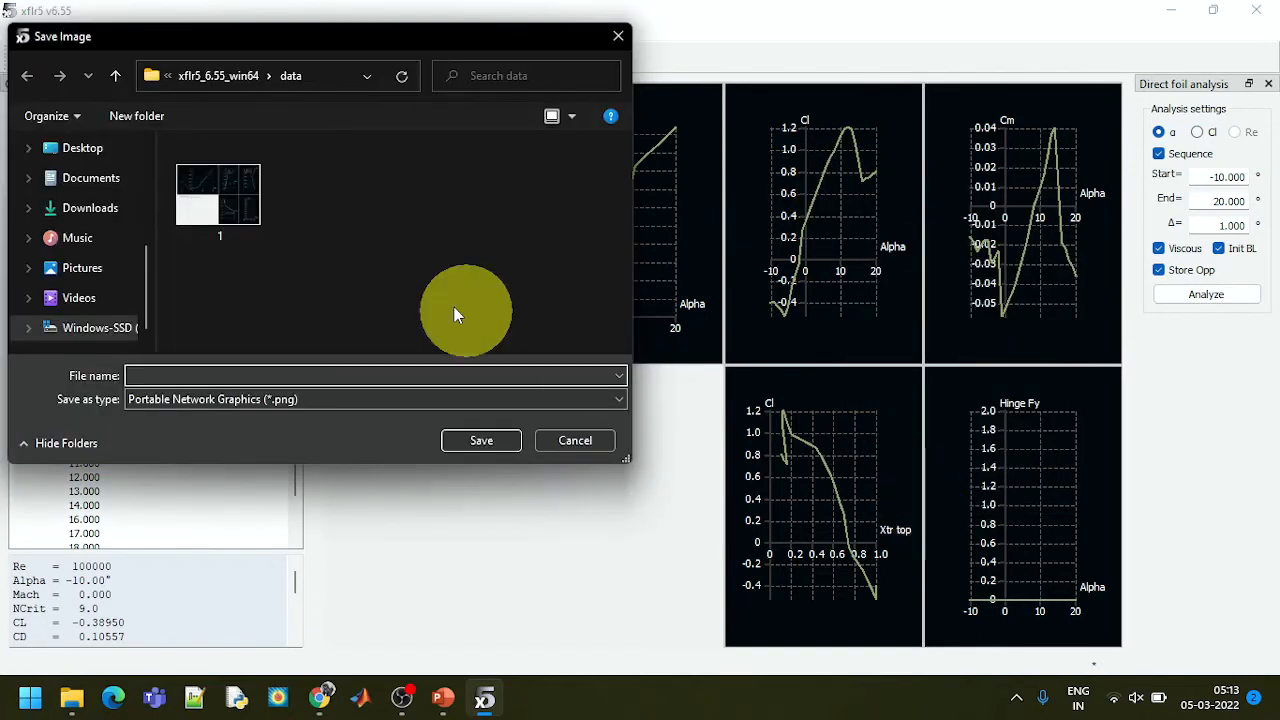
pyautogui.doubleClick(220, 200)
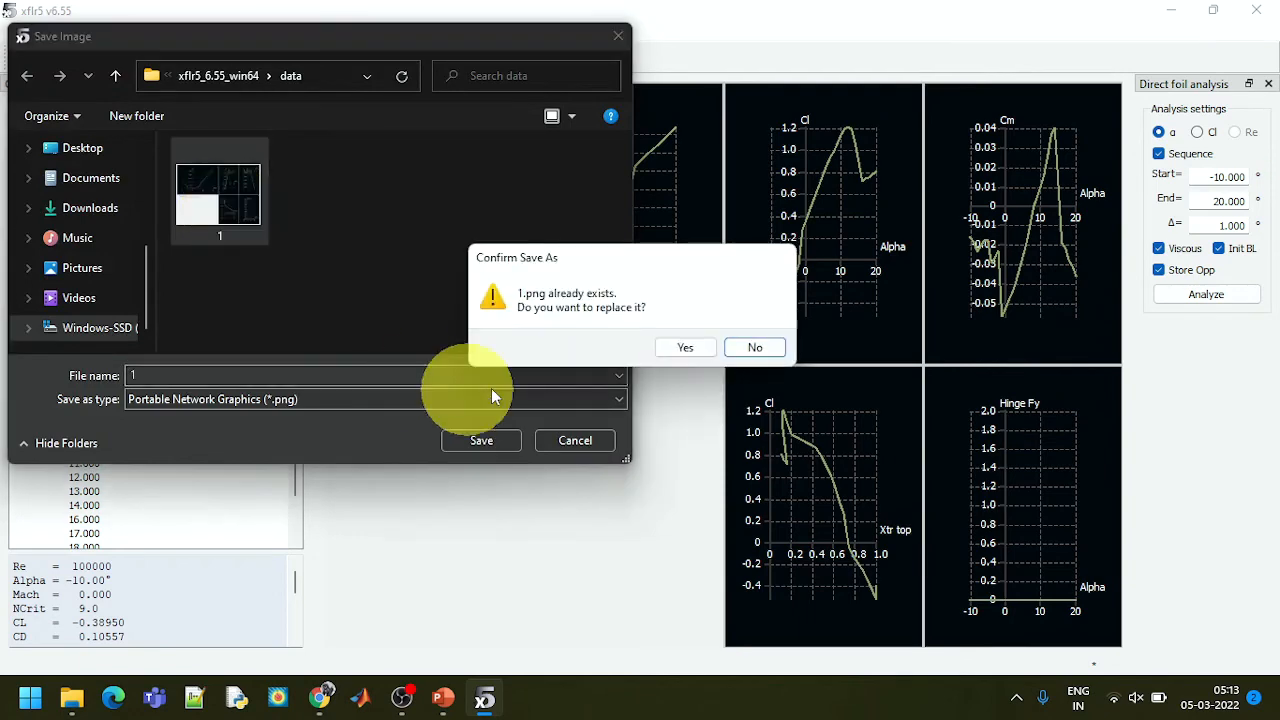
pyautogui.click(668, 349)
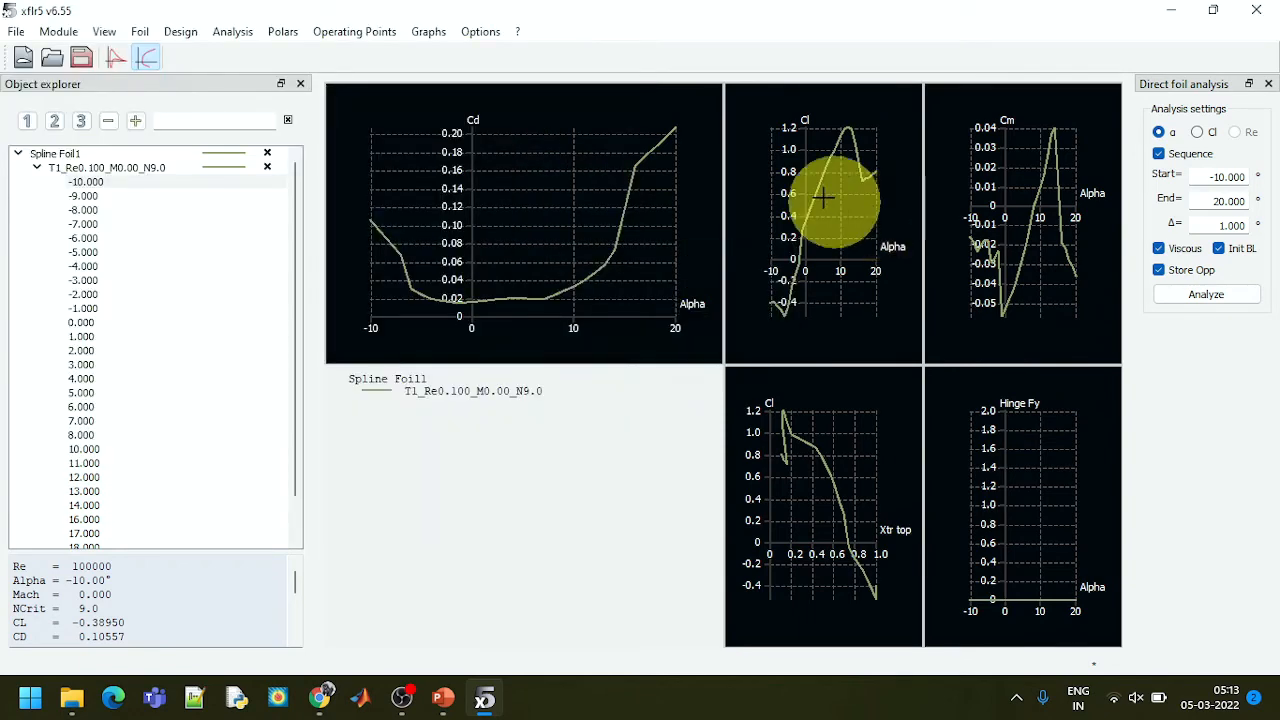
# Switch to File Explorer and open the saved image 1 in the data folder of xflr5_6.55_win64.
pyautogui.moveTo(70, 700)
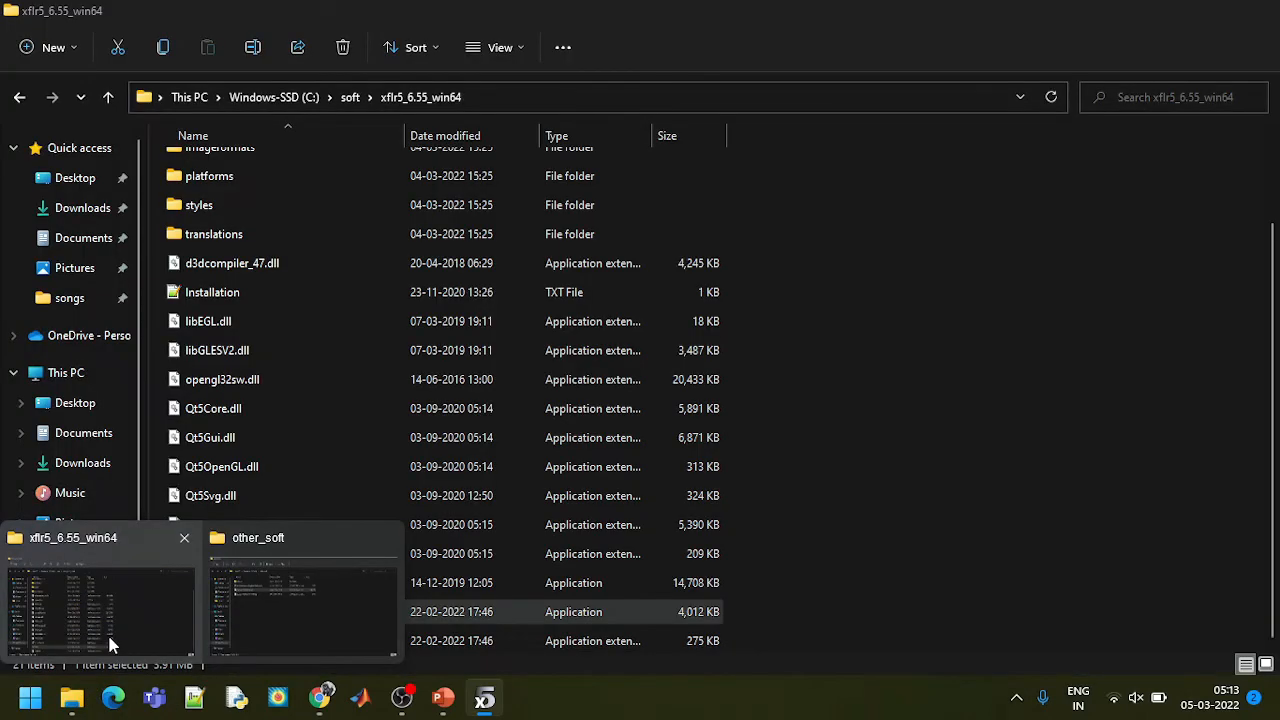
pyautogui.click(107, 632)
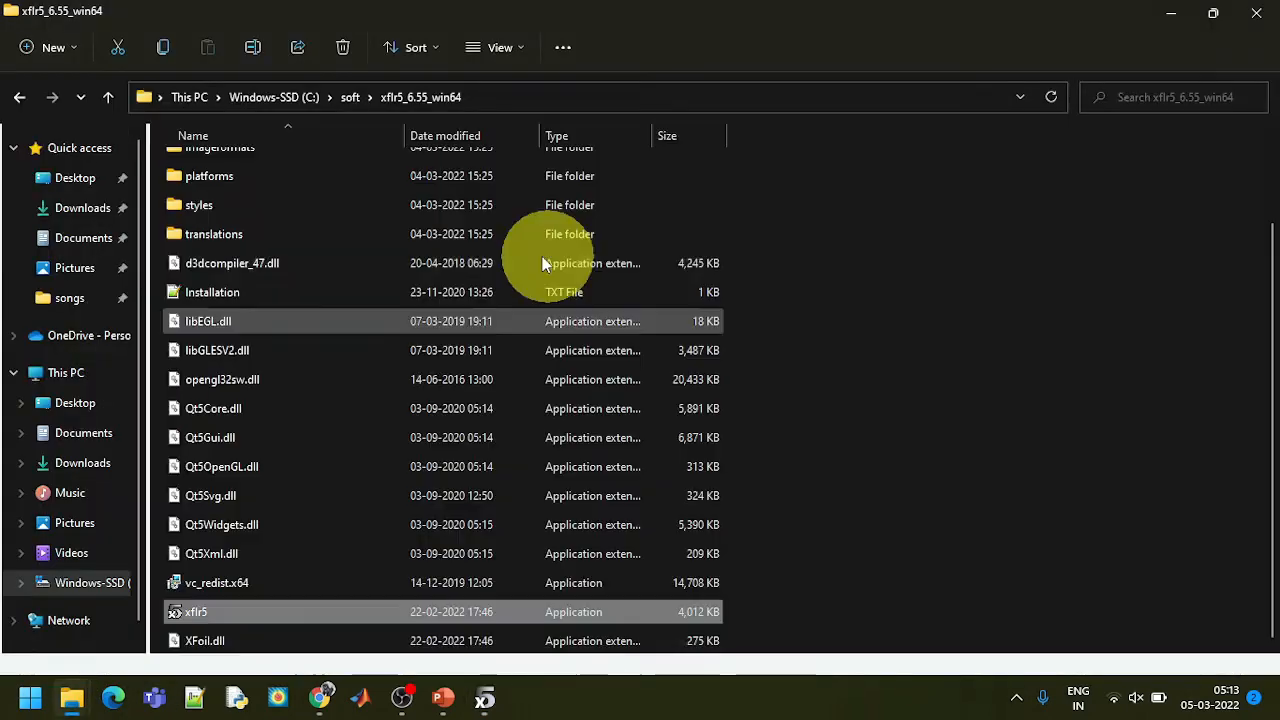
pyautogui.moveTo(1273, 326); pyautogui.dragTo(1257, 120)
pyautogui.click(412, 194)
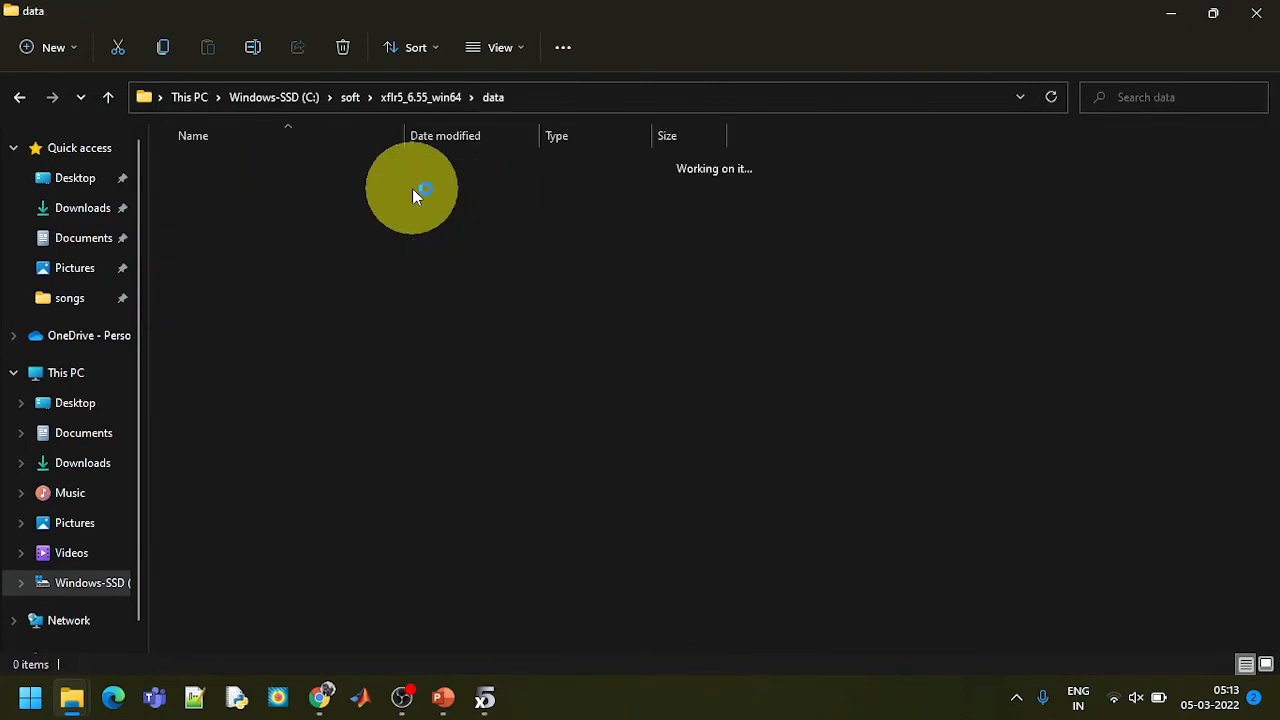
pyautogui.click(310, 198)
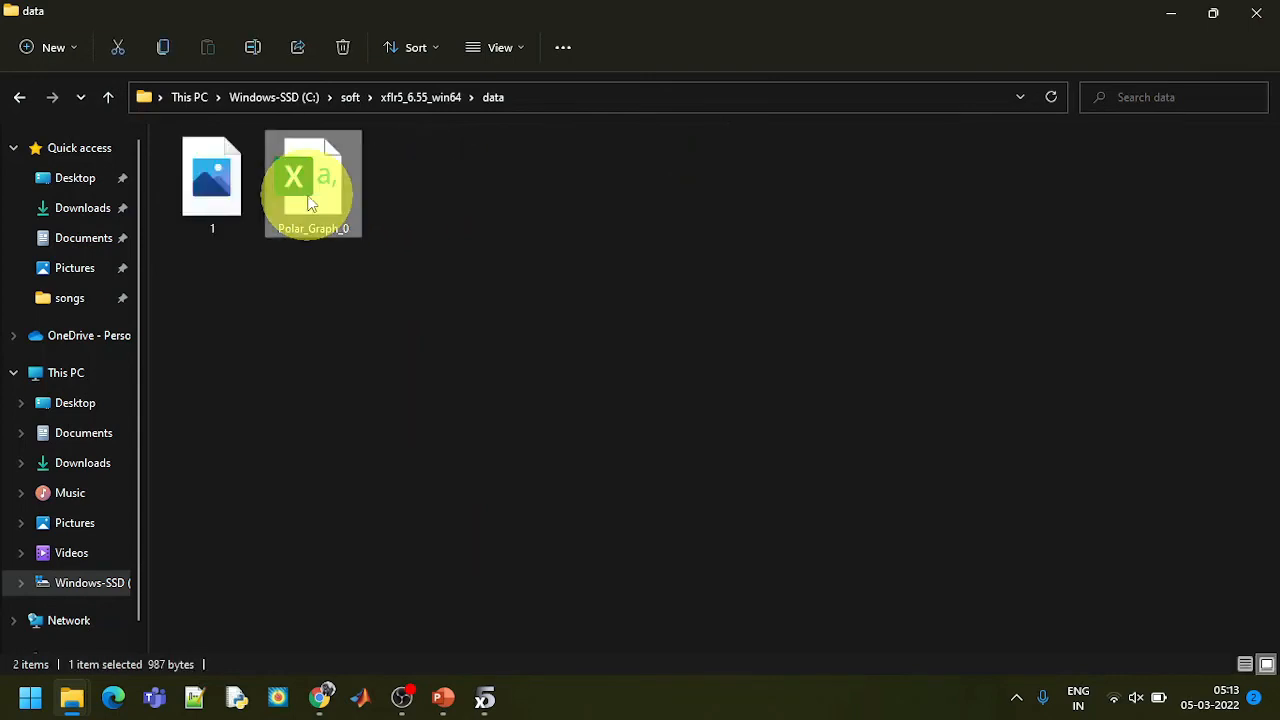
pyautogui.click(193, 193)
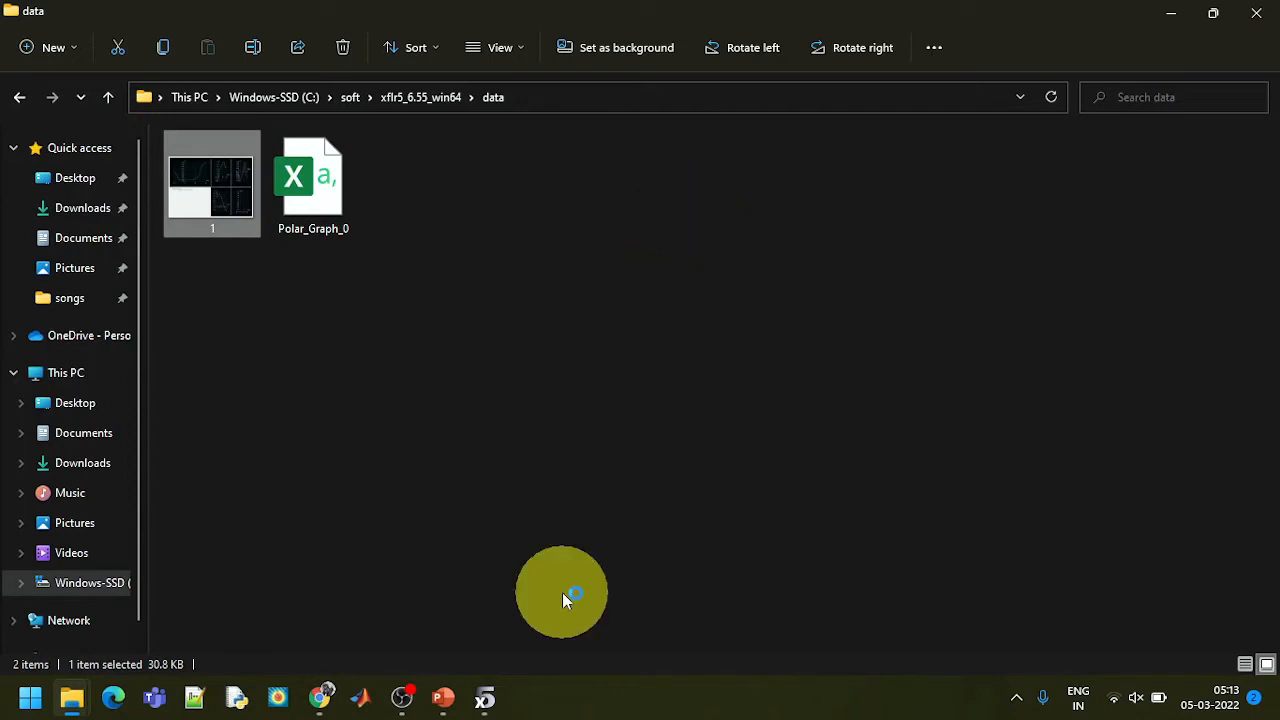
# Return to xflr5 and start exporting the current foil, Spline Foil1, as a .dat foil file.
pyautogui.moveTo(460, 706)
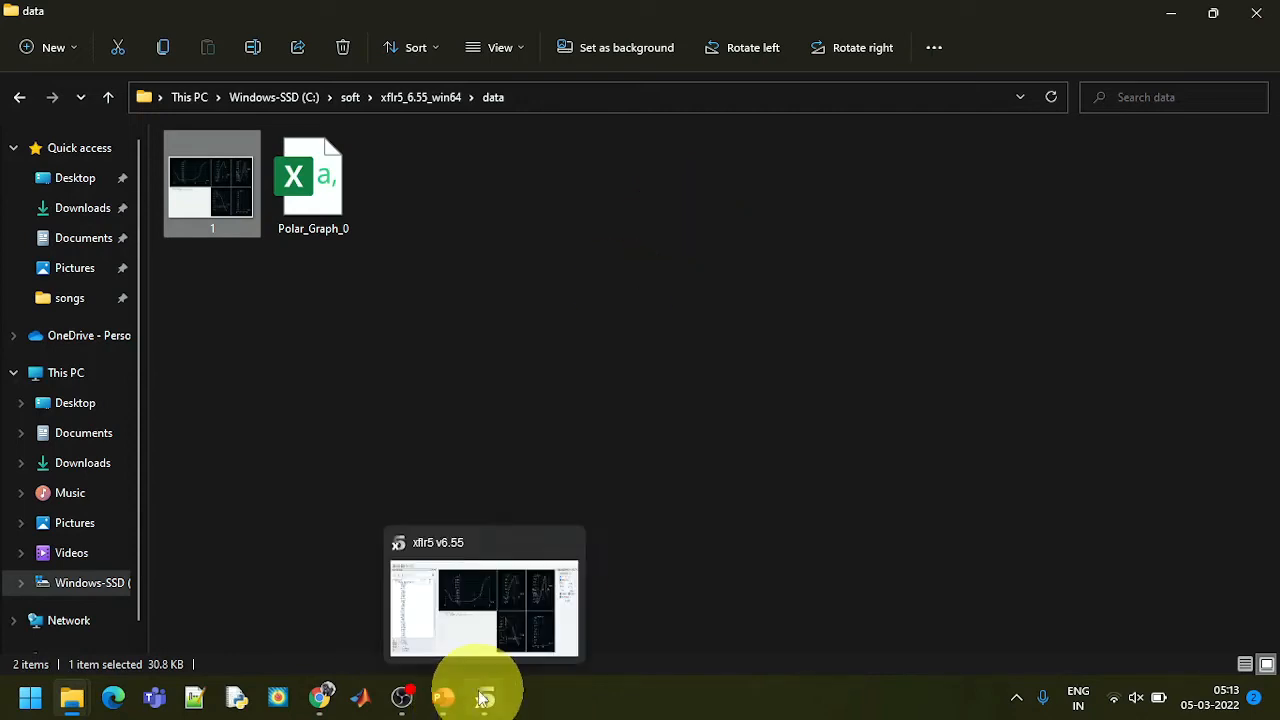
pyautogui.click(490, 712)
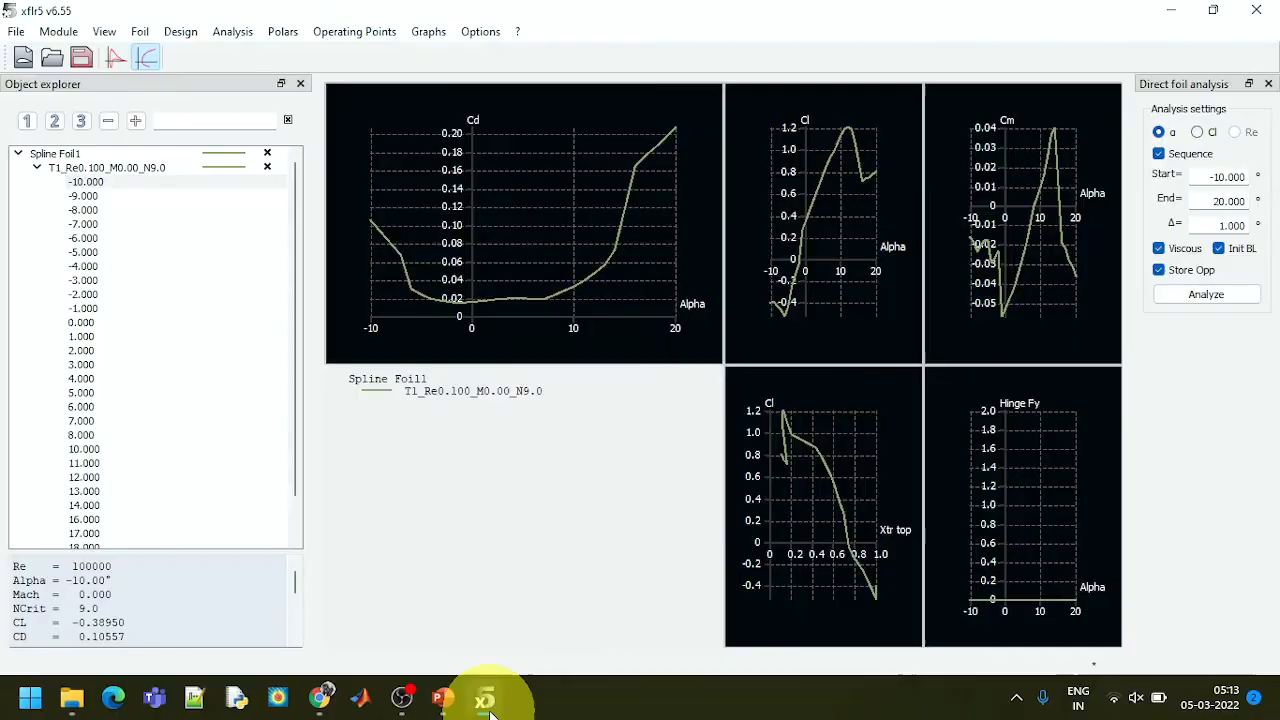
pyautogui.rightClick(800, 188)
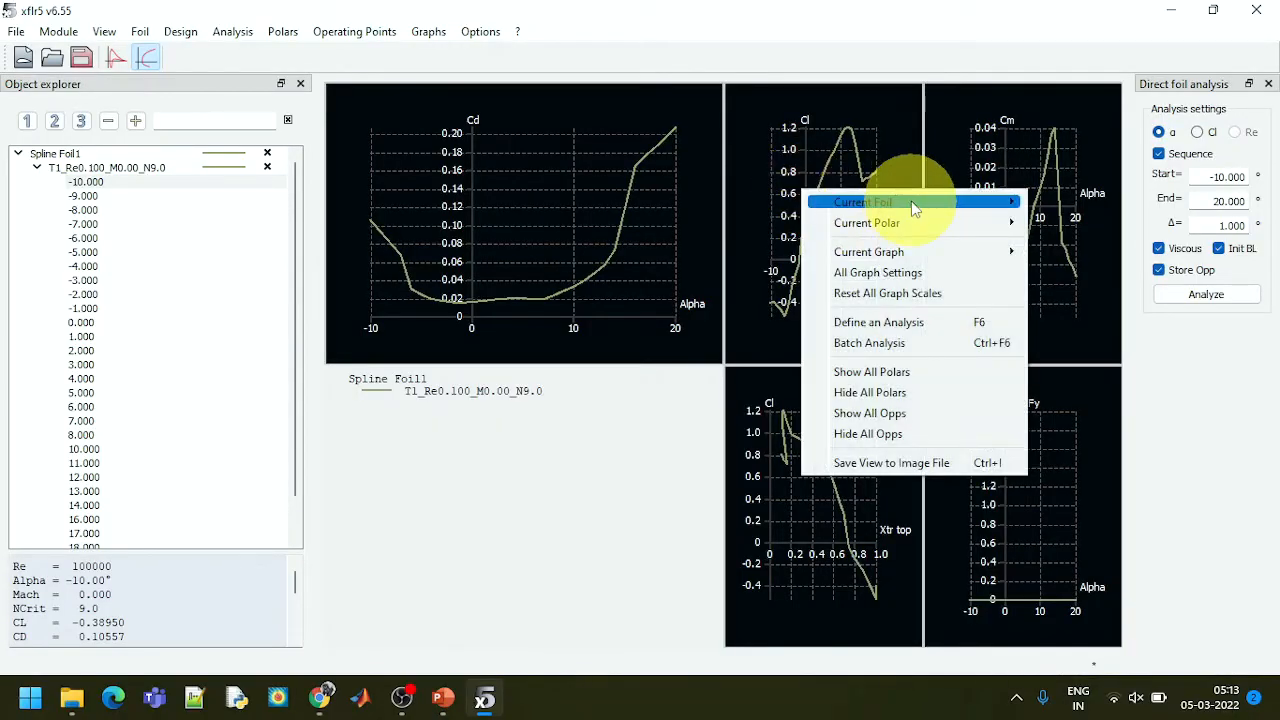
pyautogui.moveTo(911, 203)
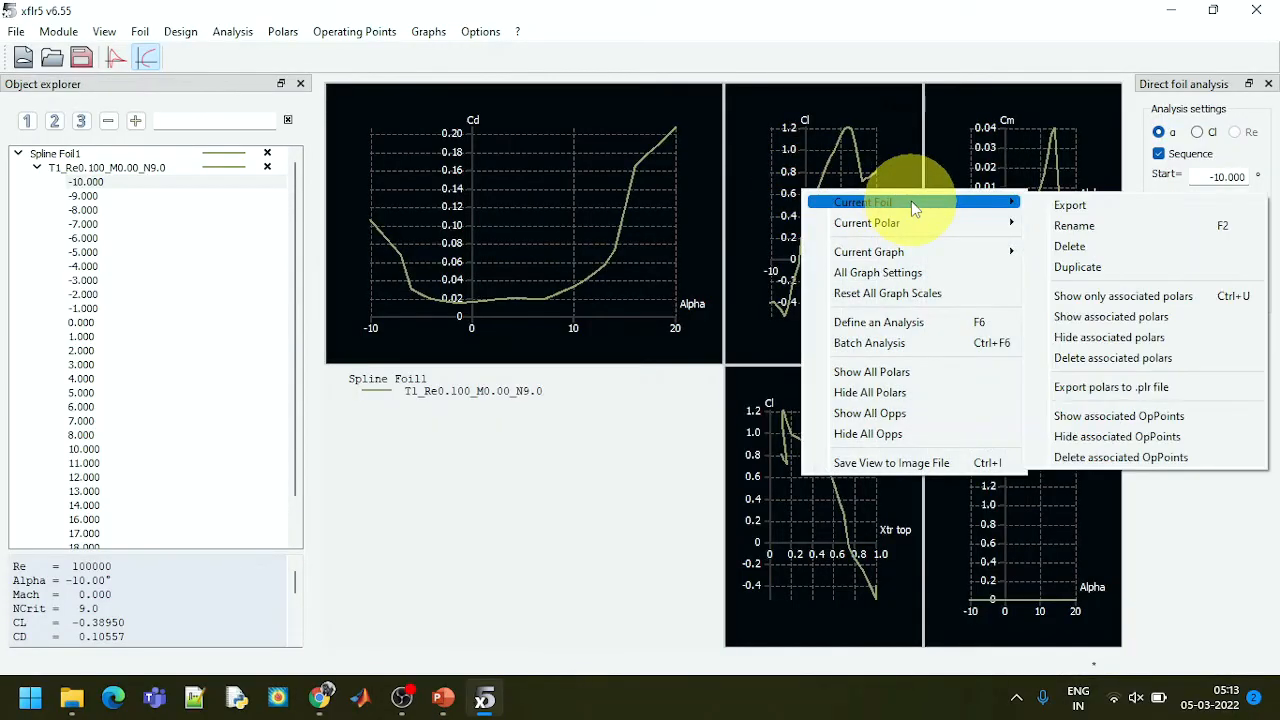
pyautogui.click(1088, 207)
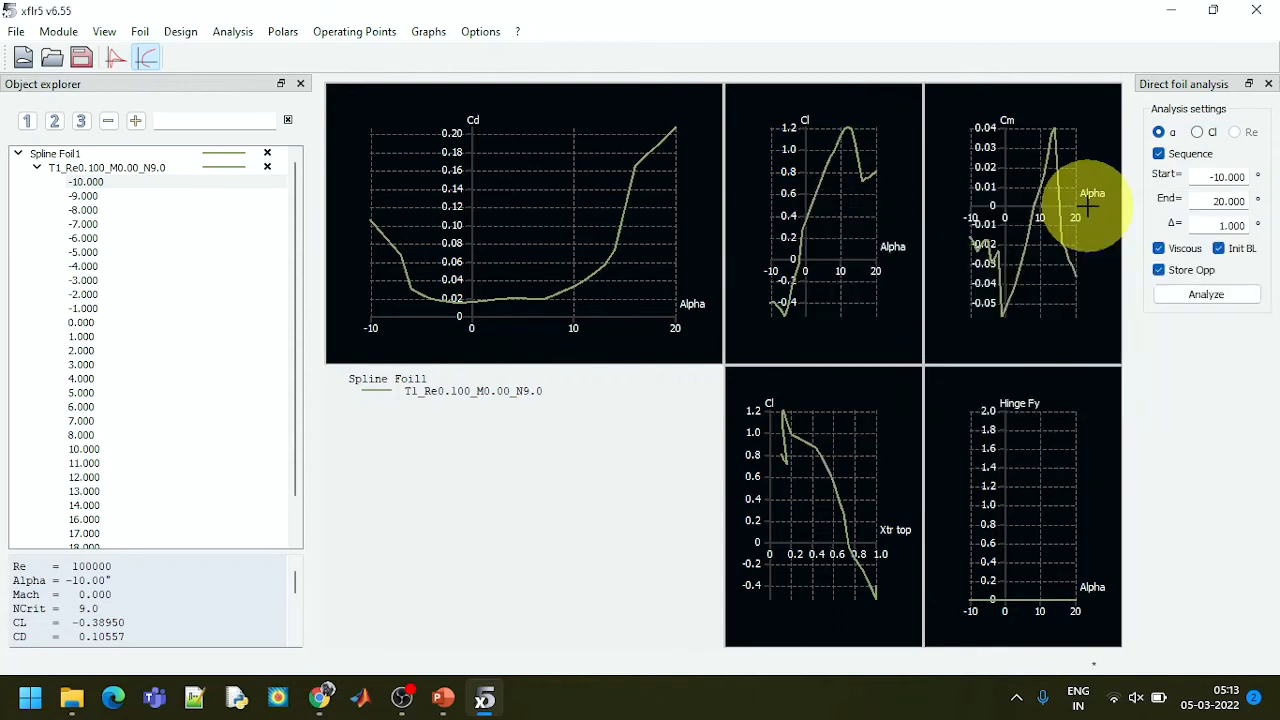
pyautogui.rightClick(818, 180)
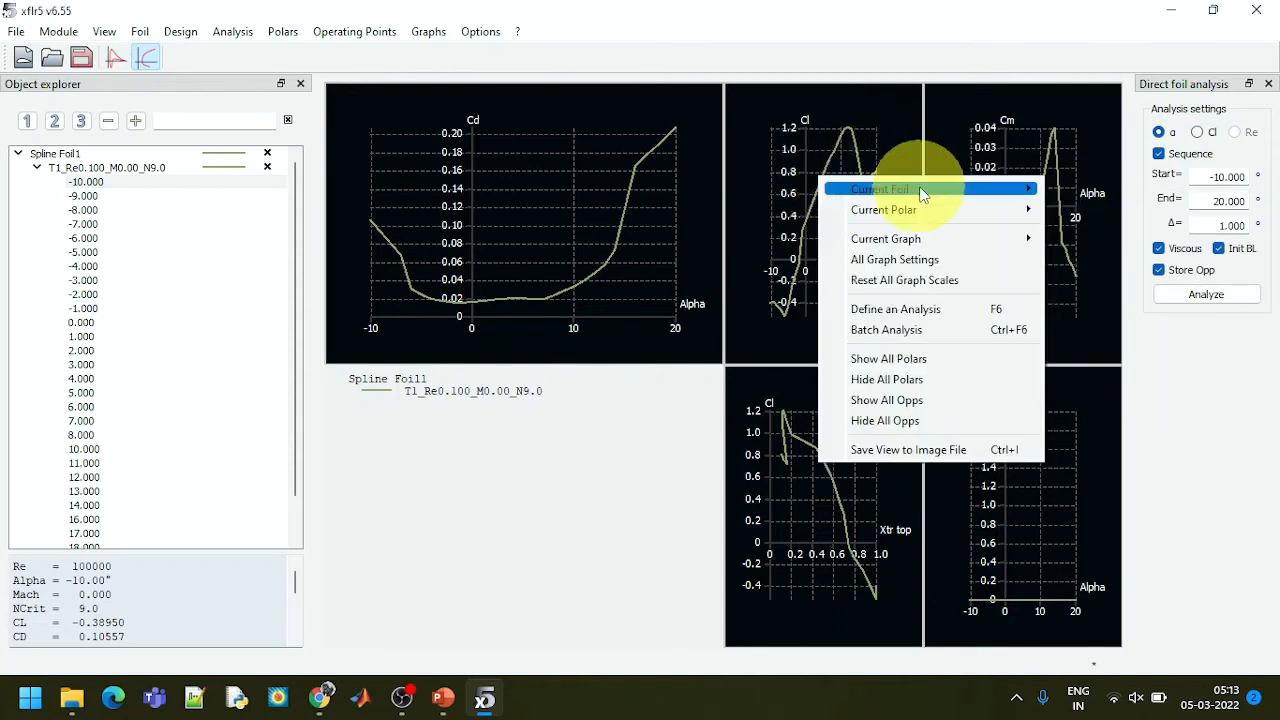
pyautogui.moveTo(920, 194)
pyautogui.click(754, 197)
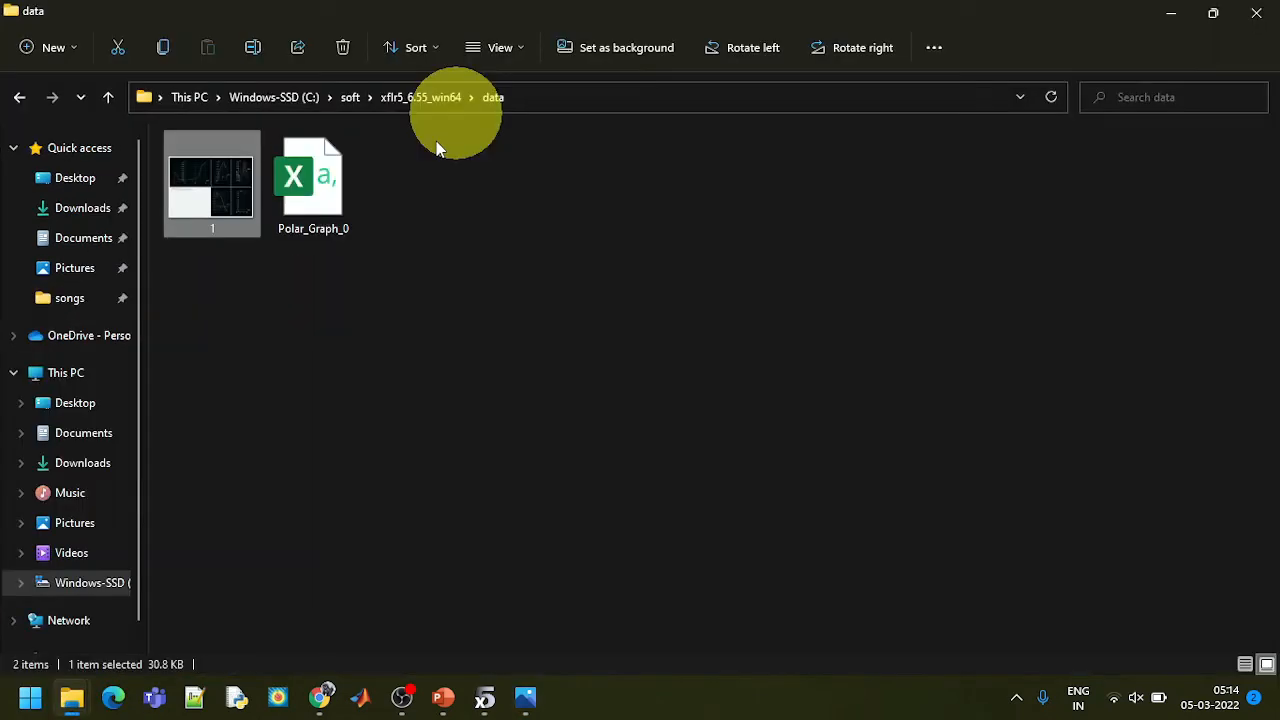
# Copy the data folder's path from File Explorer and save the foil in xflr5 as Spline Foil1 (.dat) in that folder, C:\soft\xflr5_6.55_win64\data.
pyautogui.click(550, 96)
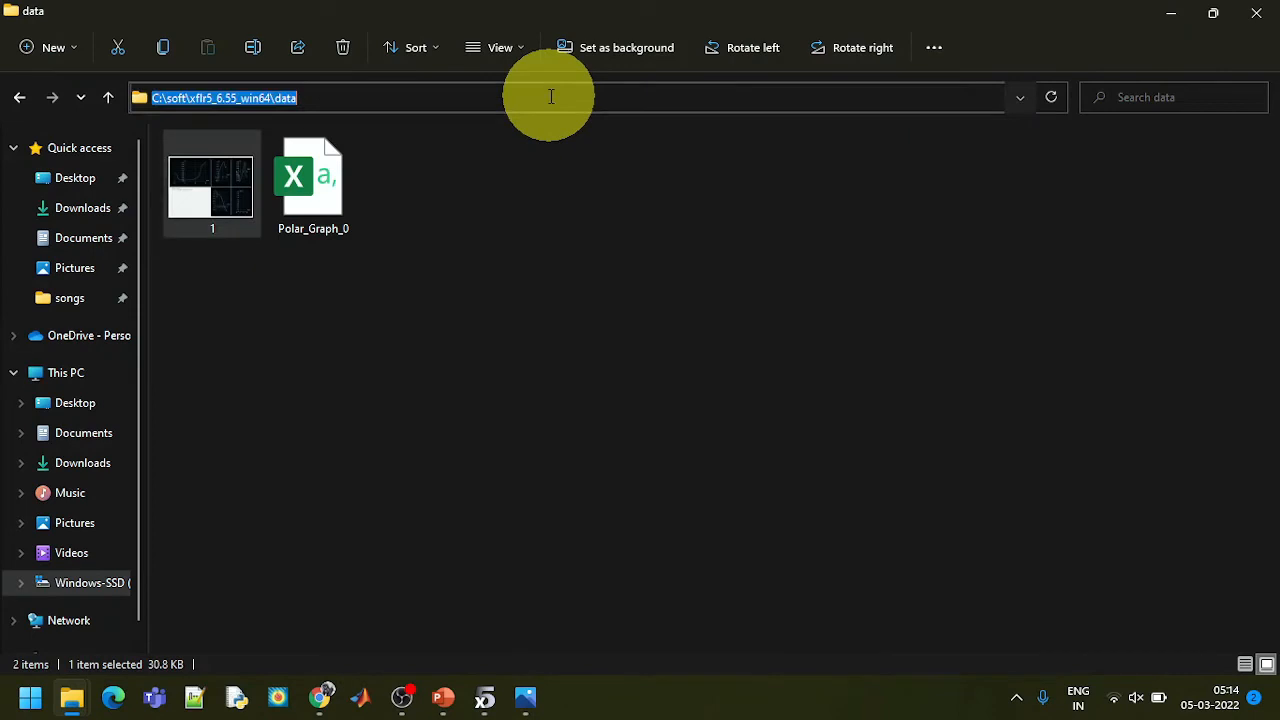
pyautogui.moveTo(493, 695)
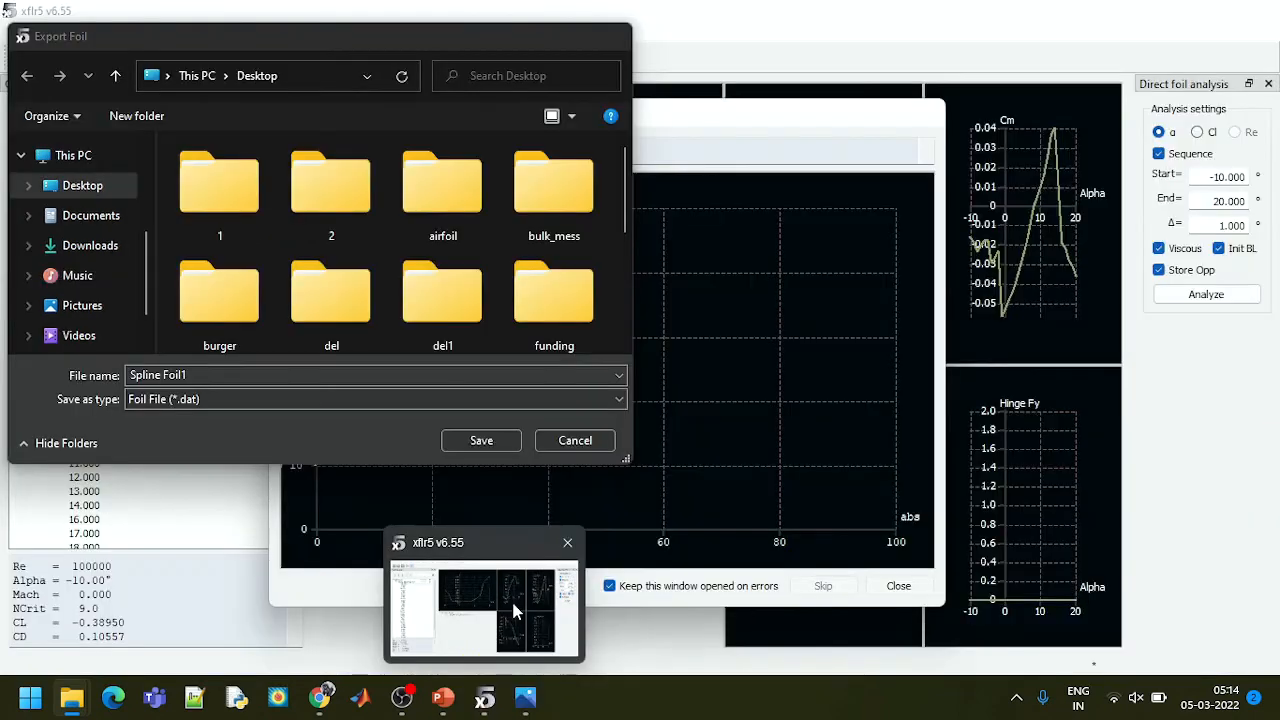
pyautogui.click(511, 598)
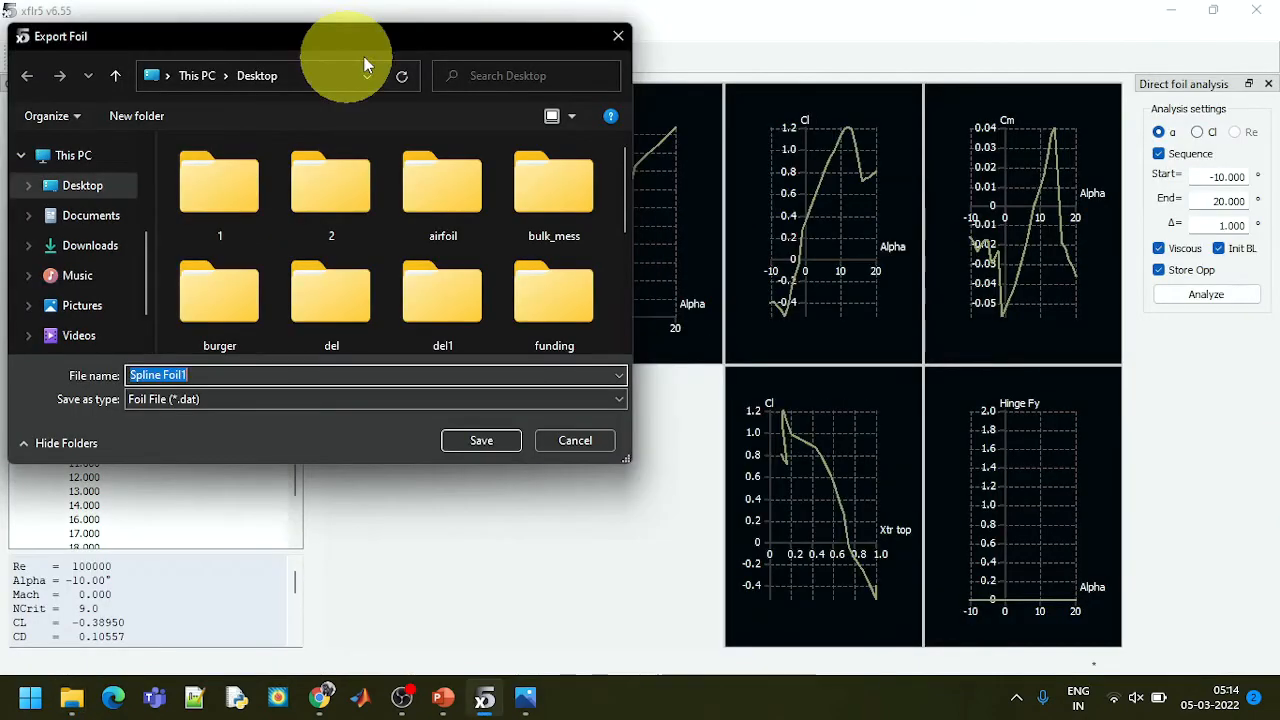
pyautogui.click(295, 73)
pyautogui.write('D:\\xflr5\\xflr5_6.55_win64\\data')
pyautogui.press('Return')
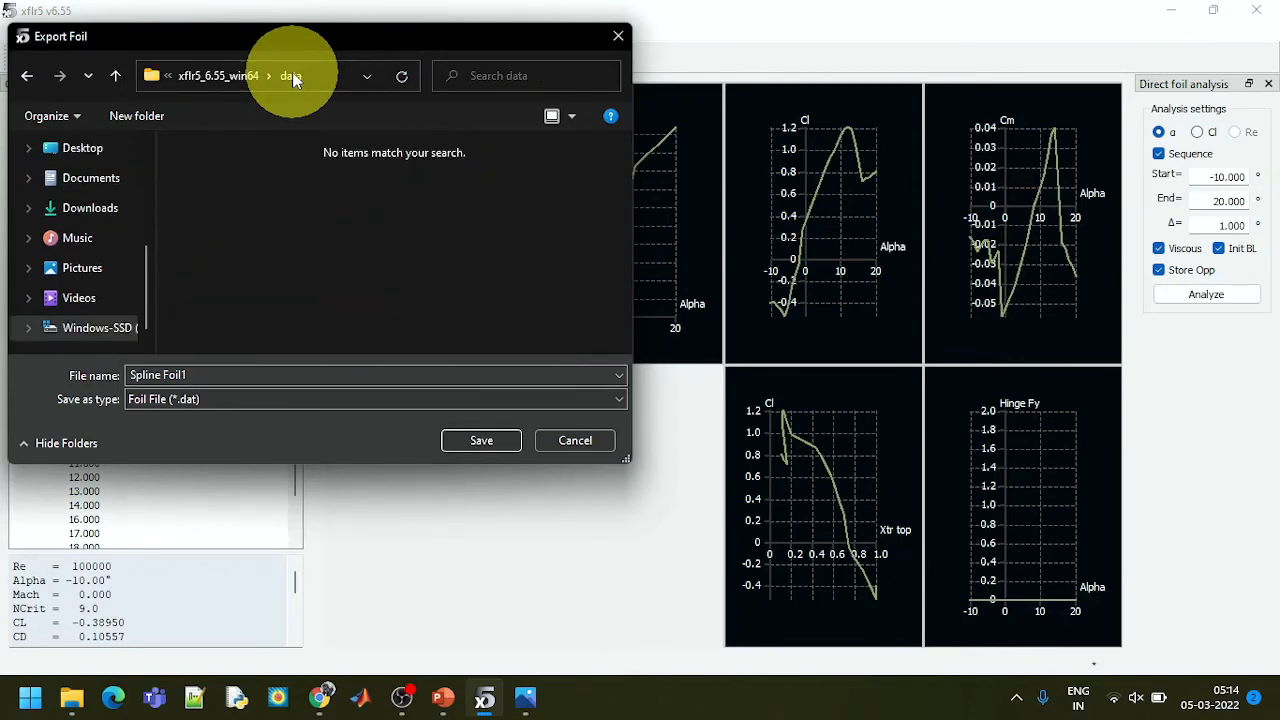
pyautogui.click(228, 378)
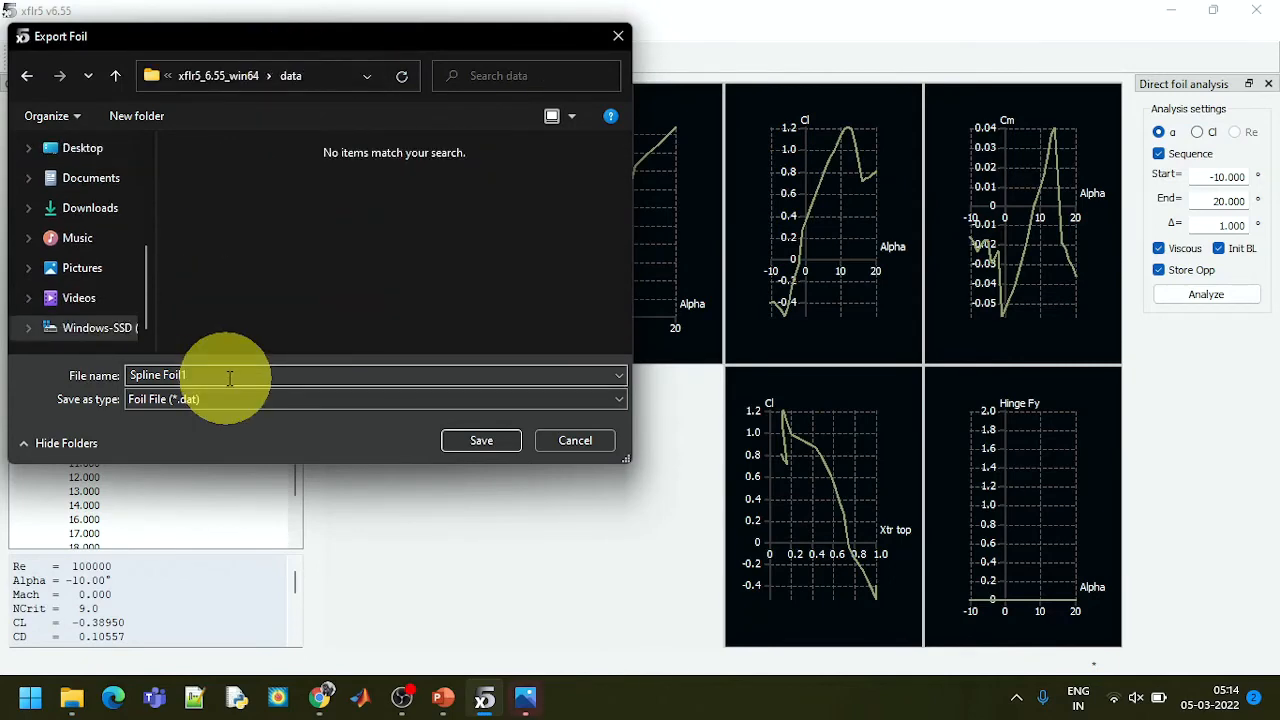
pyautogui.click(491, 444)
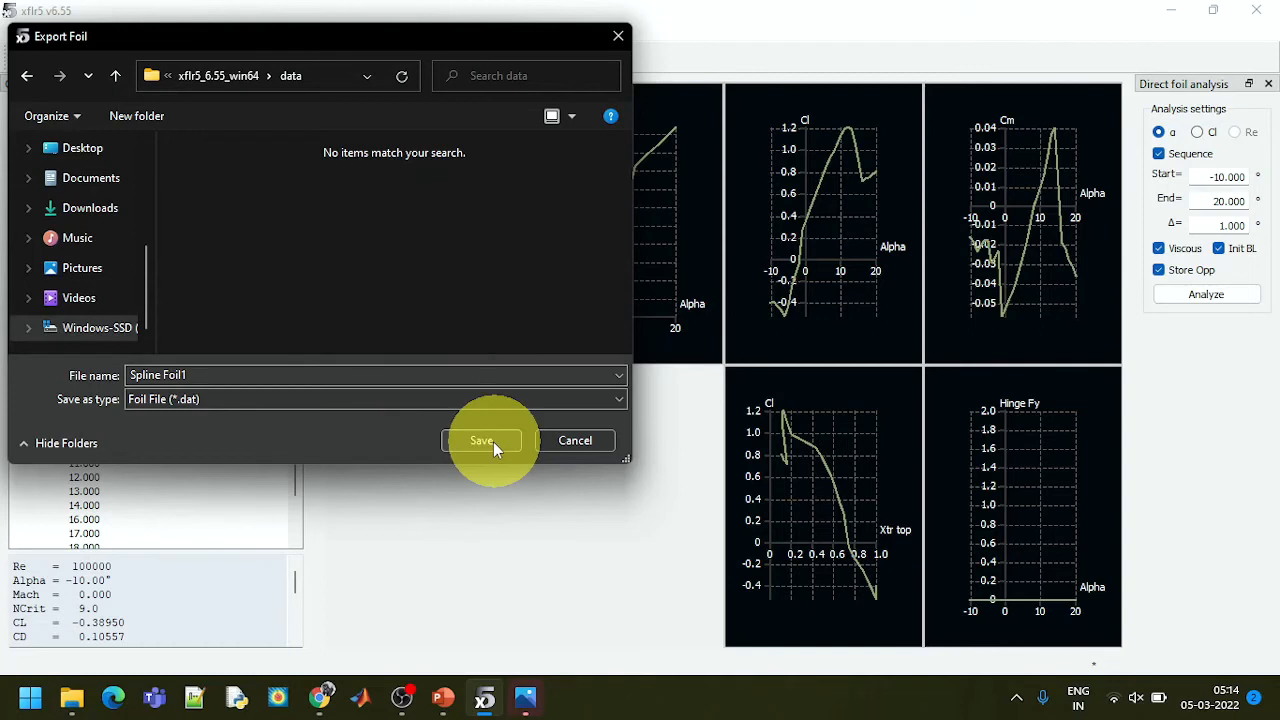
pyautogui.click(496, 442)
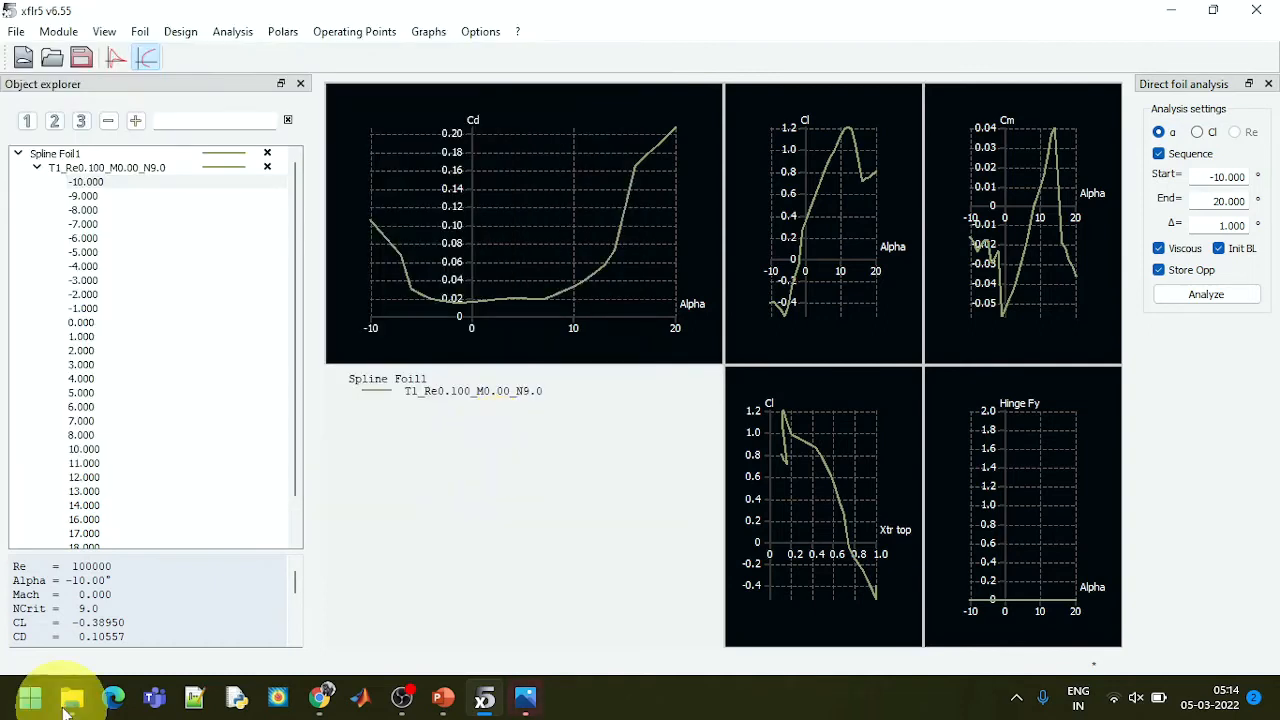
# Switch to File Explorer and open the exported Spline Foil1 file from the data folder in Notepad++.
pyautogui.moveTo(71, 706)
pyautogui.click(100, 600)
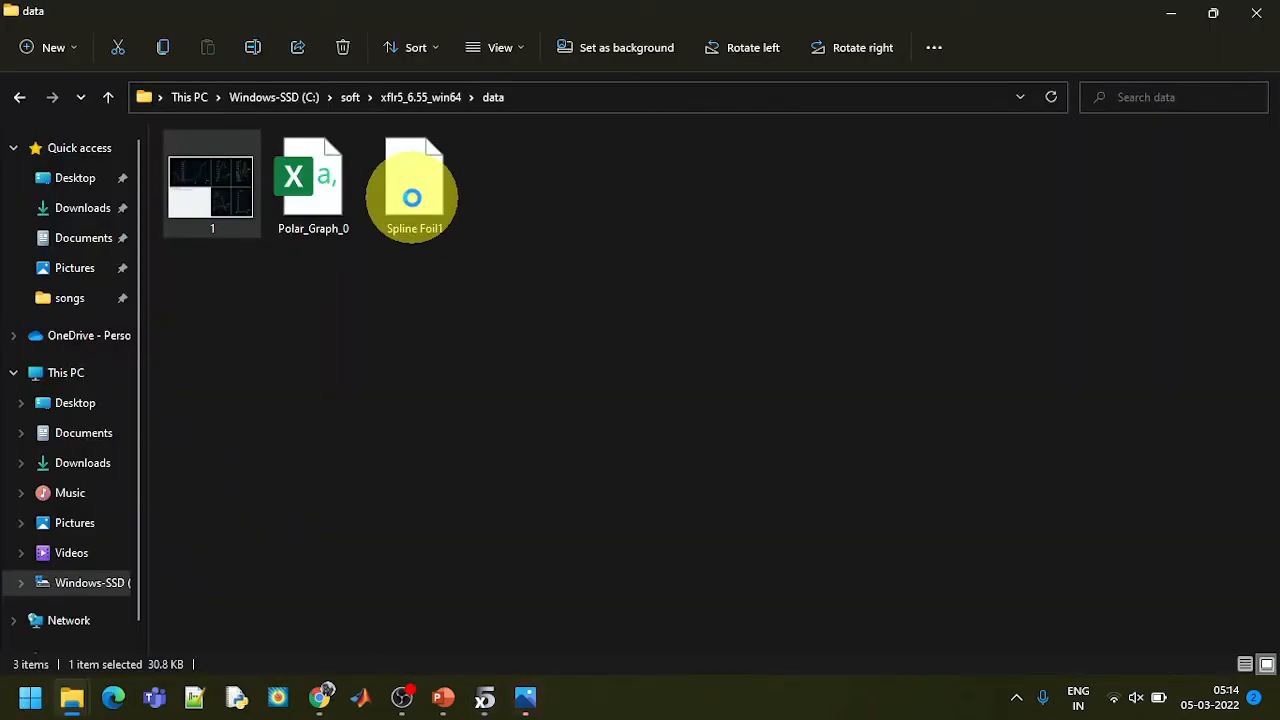
pyautogui.click(413, 200)
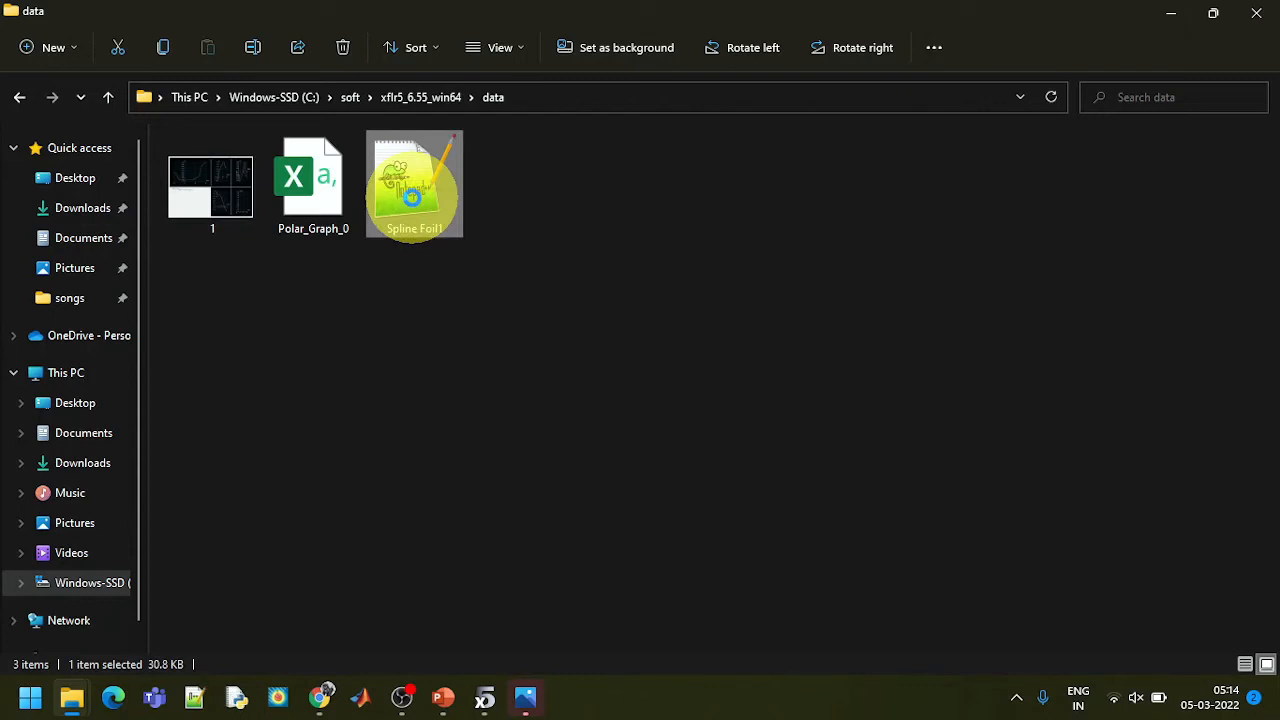
pyautogui.doubleClick(412, 197)
pyautogui.click(568, 230)
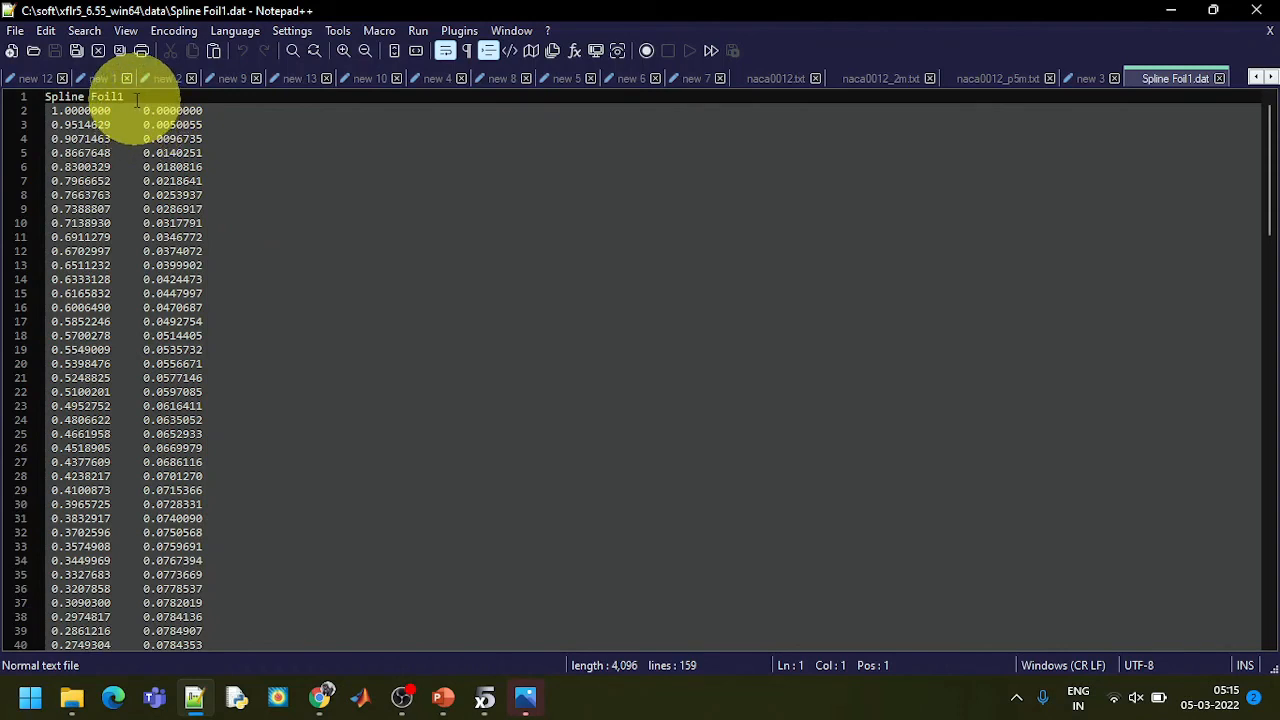
# Delete the Spline Foil1 title line so the coordinates start on the first line of the file.
pyautogui.moveTo(128, 96); pyautogui.dragTo(4, 100)
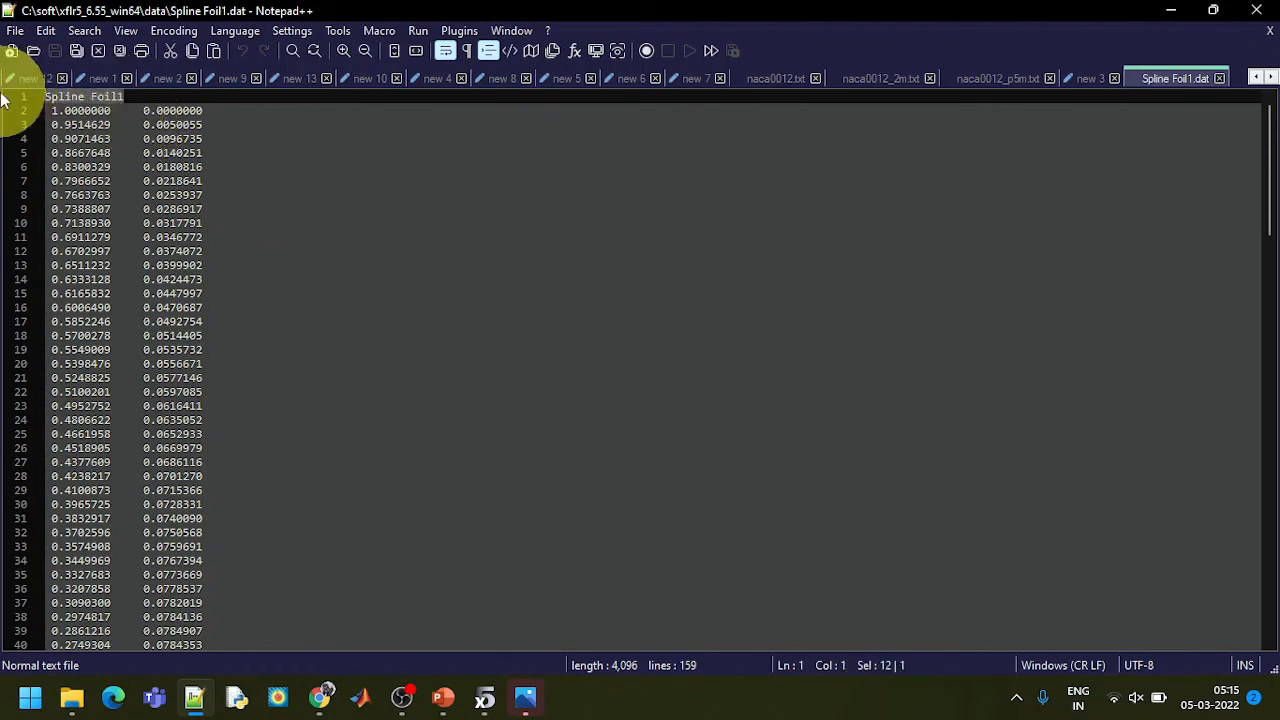
pyautogui.press('Delete')
pyautogui.press('Delete')
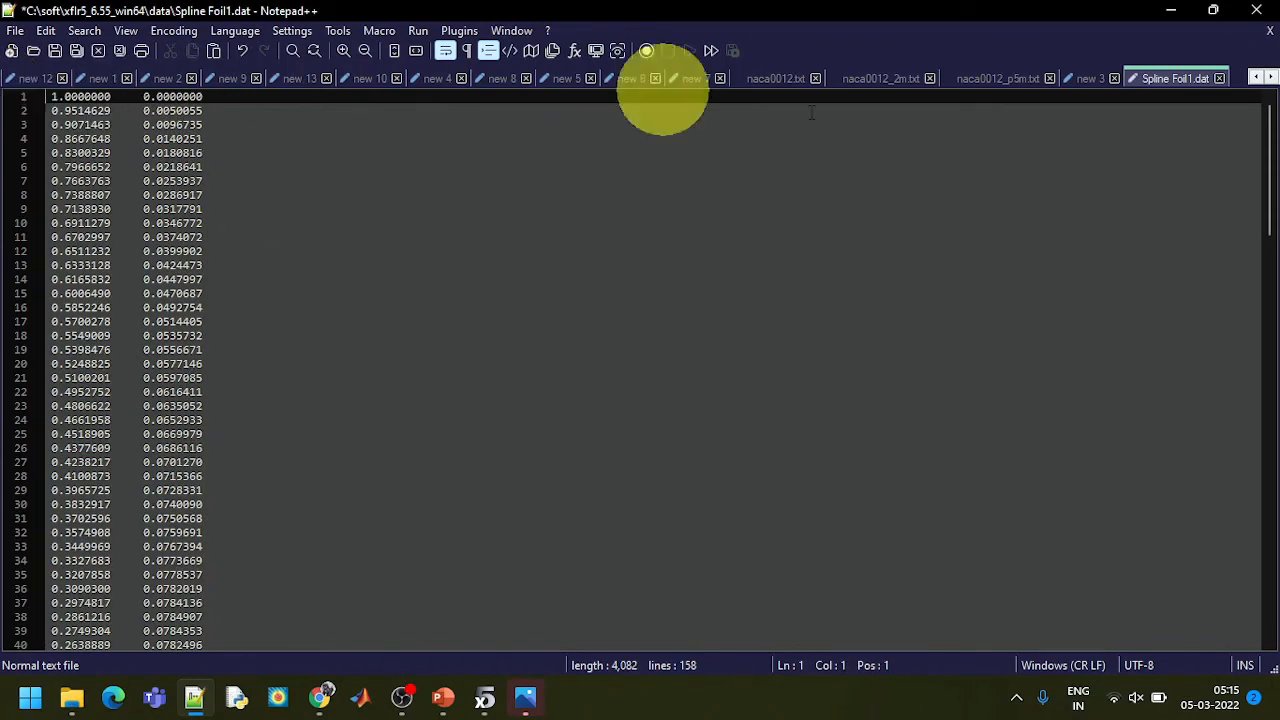
pyautogui.moveTo(1264, 186); pyautogui.dragTo(1229, 132)
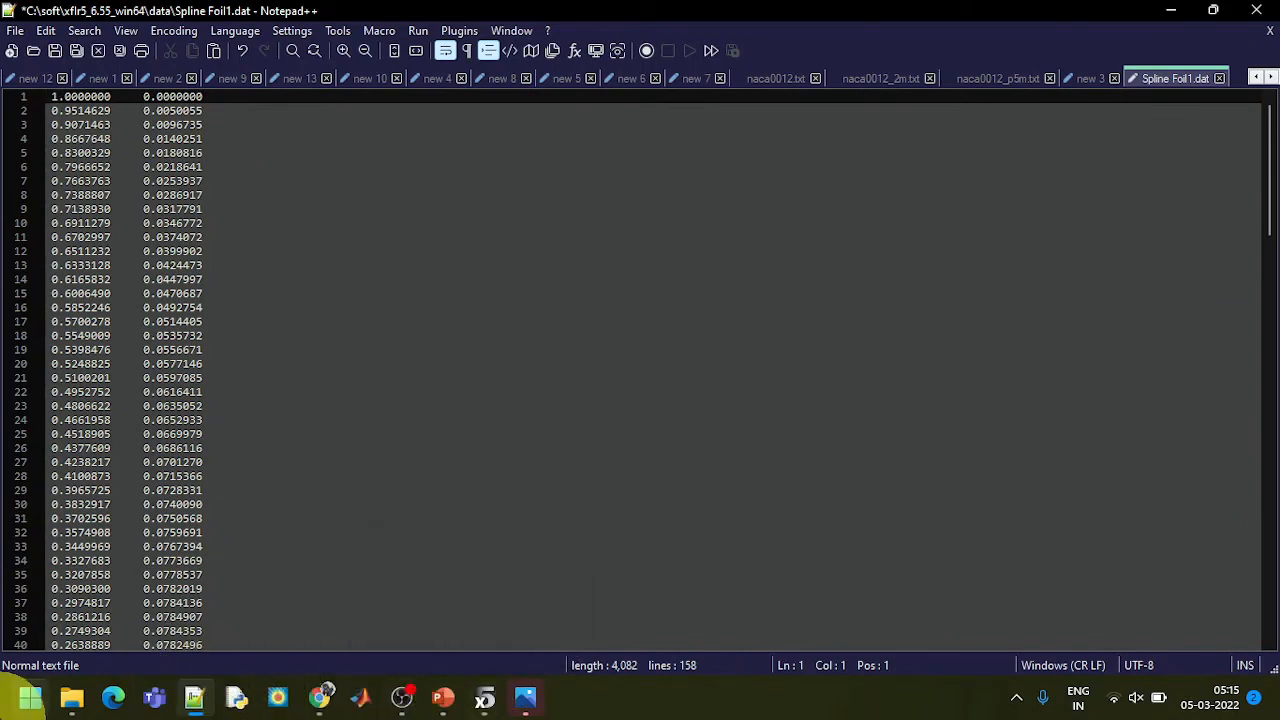
# Search for Excel on the computer and launch it.
pyautogui.click(28, 698)
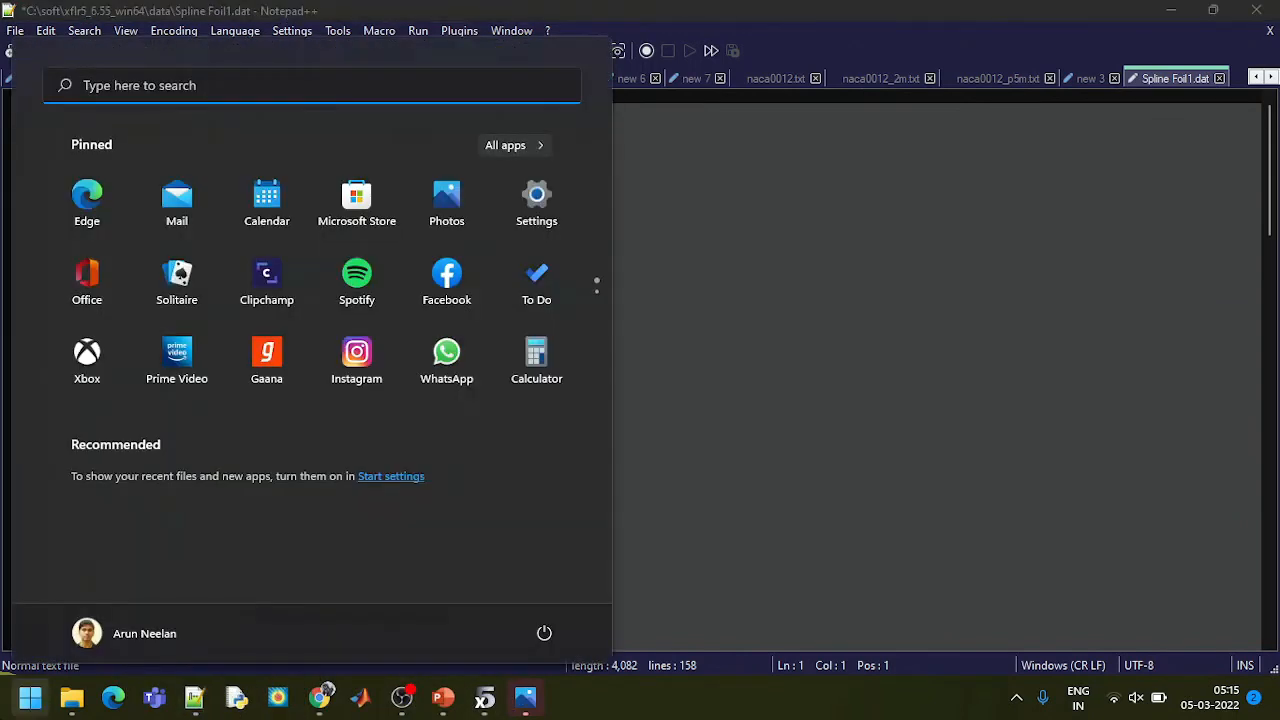
pyautogui.write('exce')
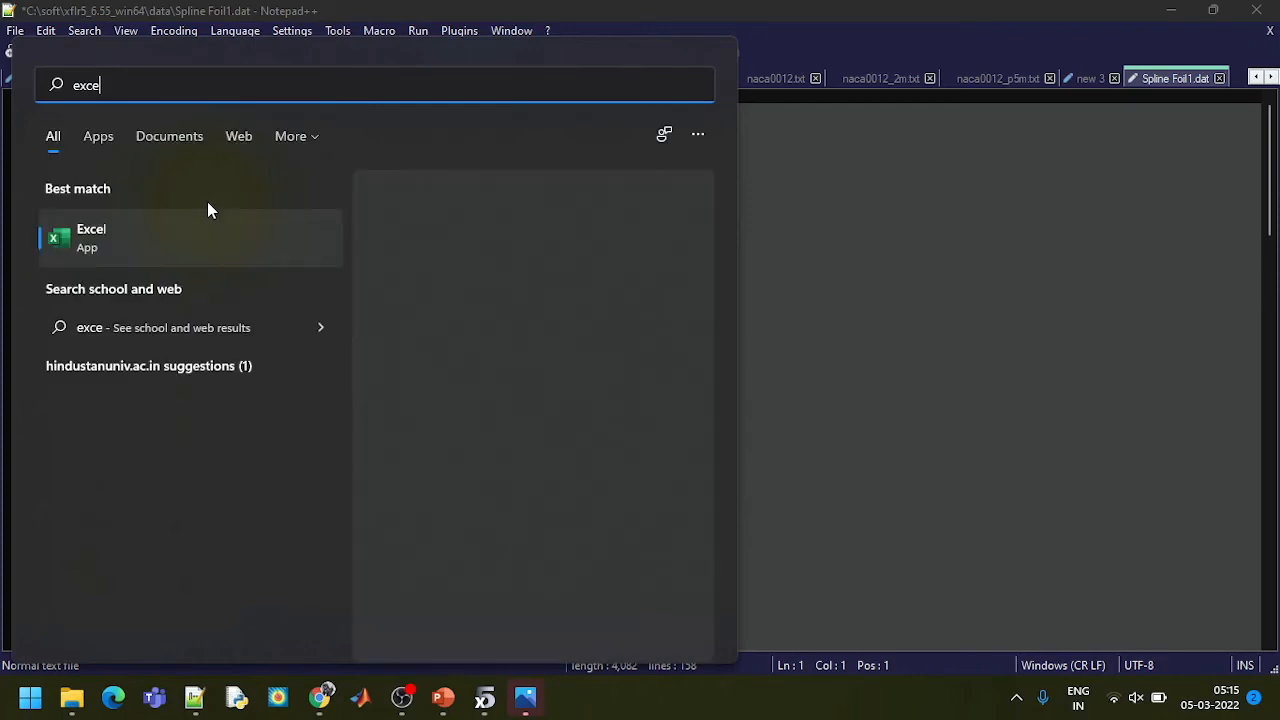
pyautogui.click(163, 235)
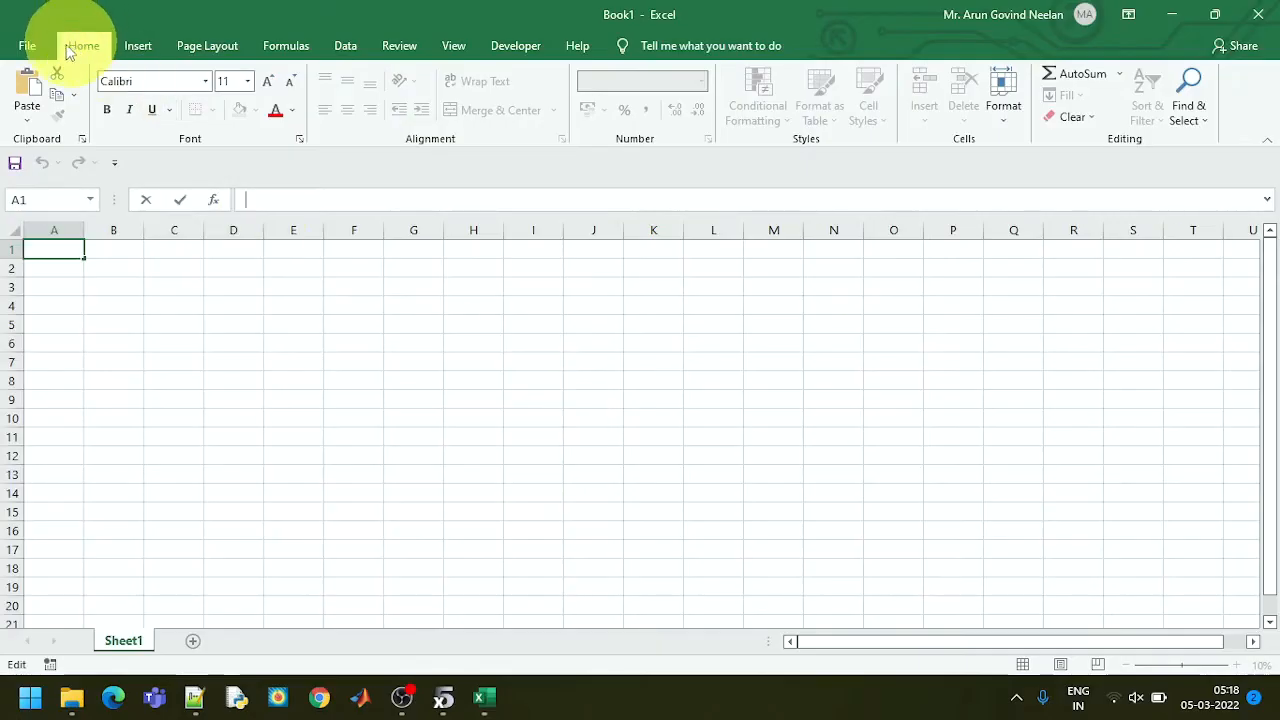
# Browse to C:\soft\xflr5_6.55_win64\data, show all file types and open the Spline Foil1 .dat file.
pyautogui.click(30, 47)
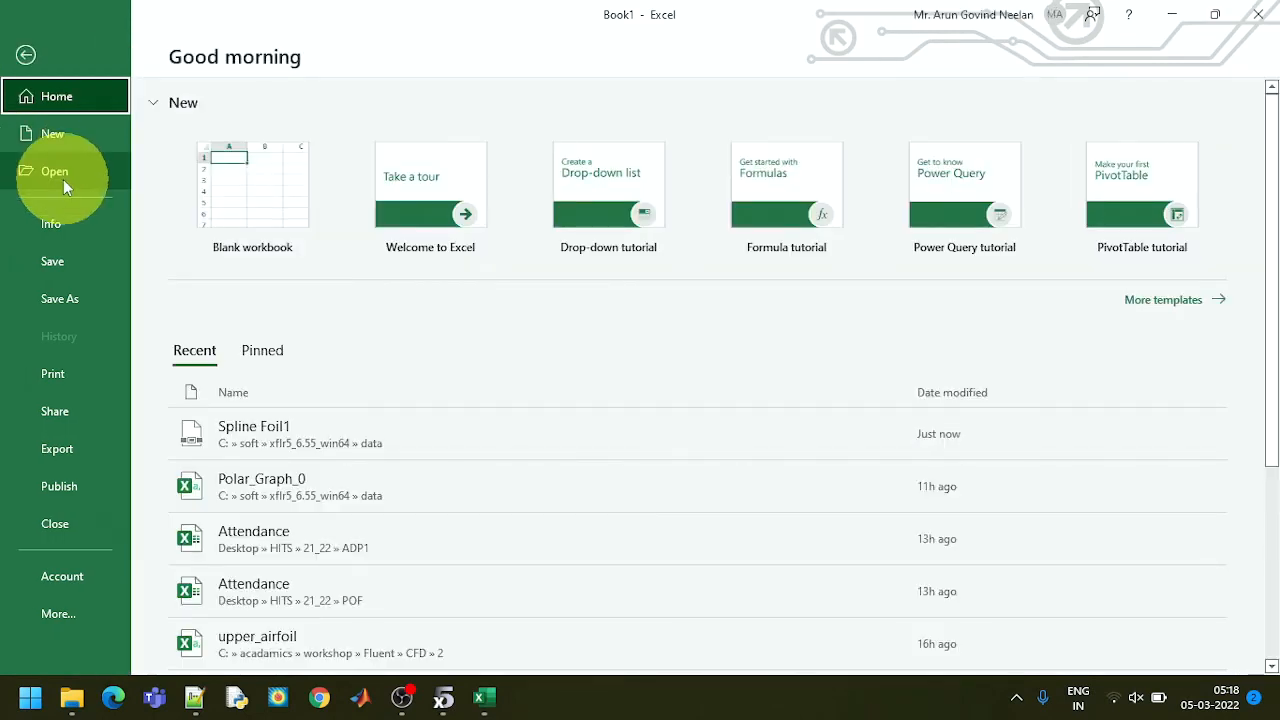
pyautogui.click(55, 172)
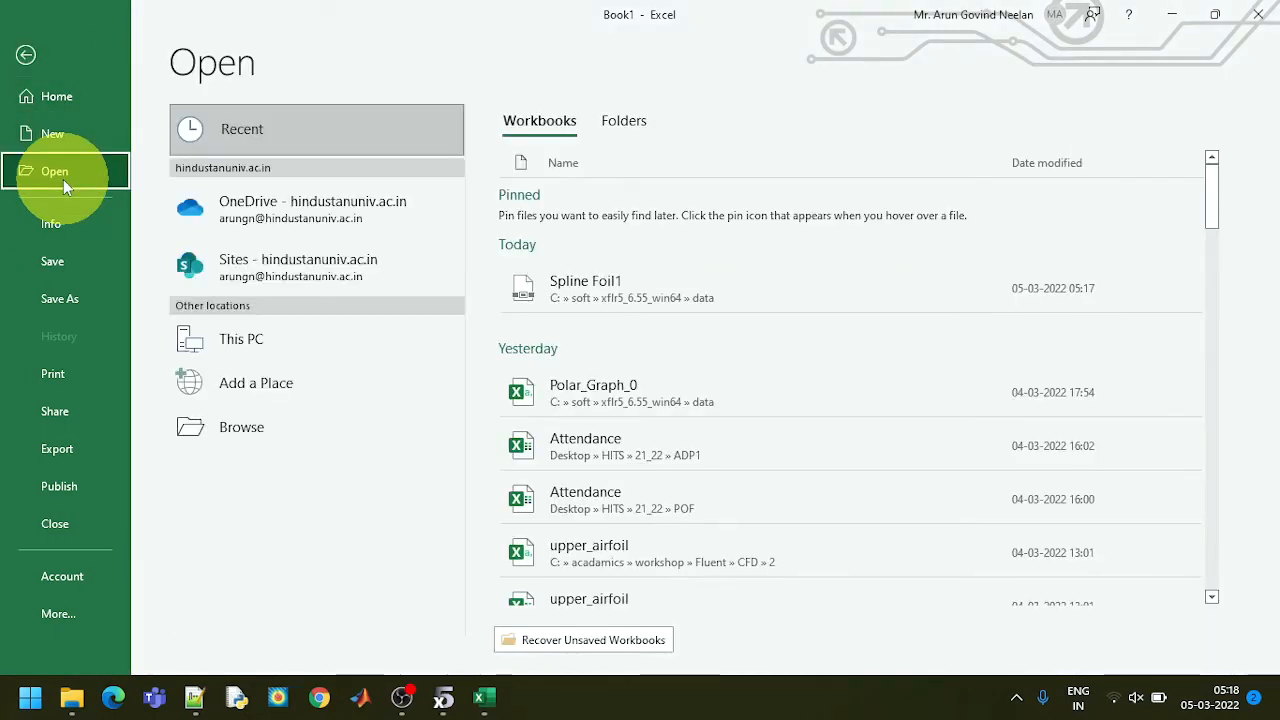
pyautogui.click(264, 432)
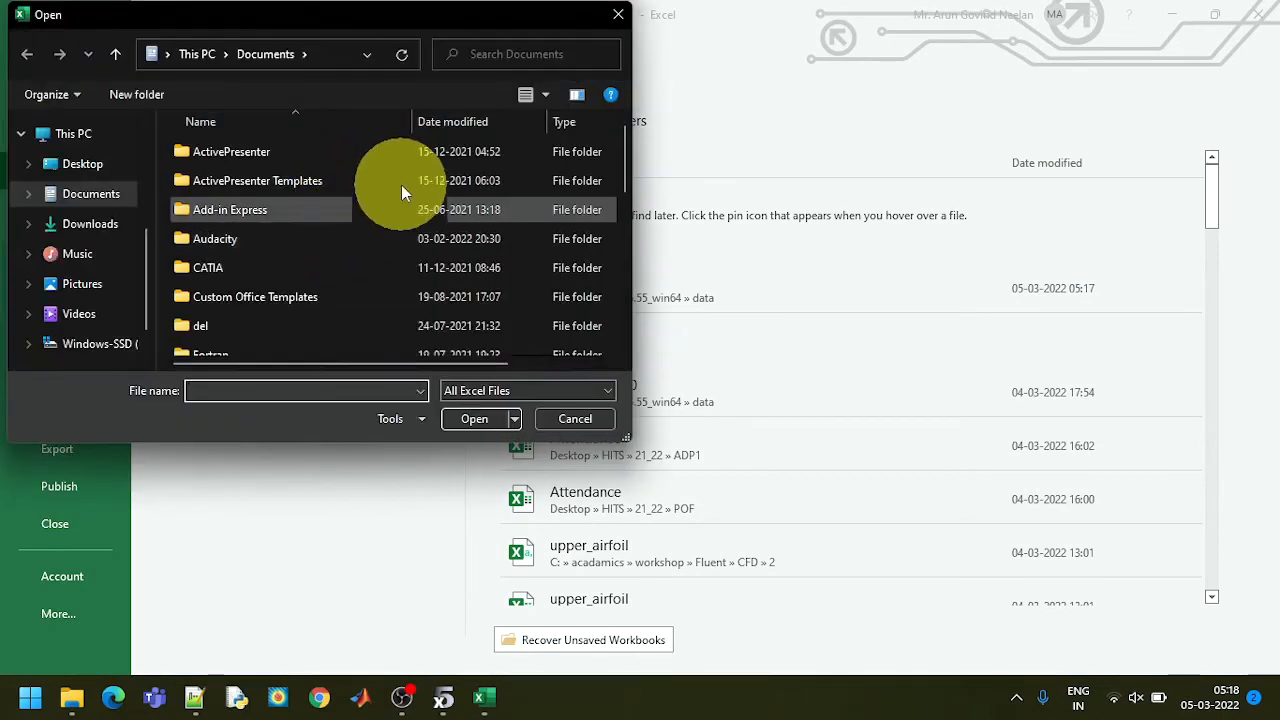
pyautogui.click(326, 51)
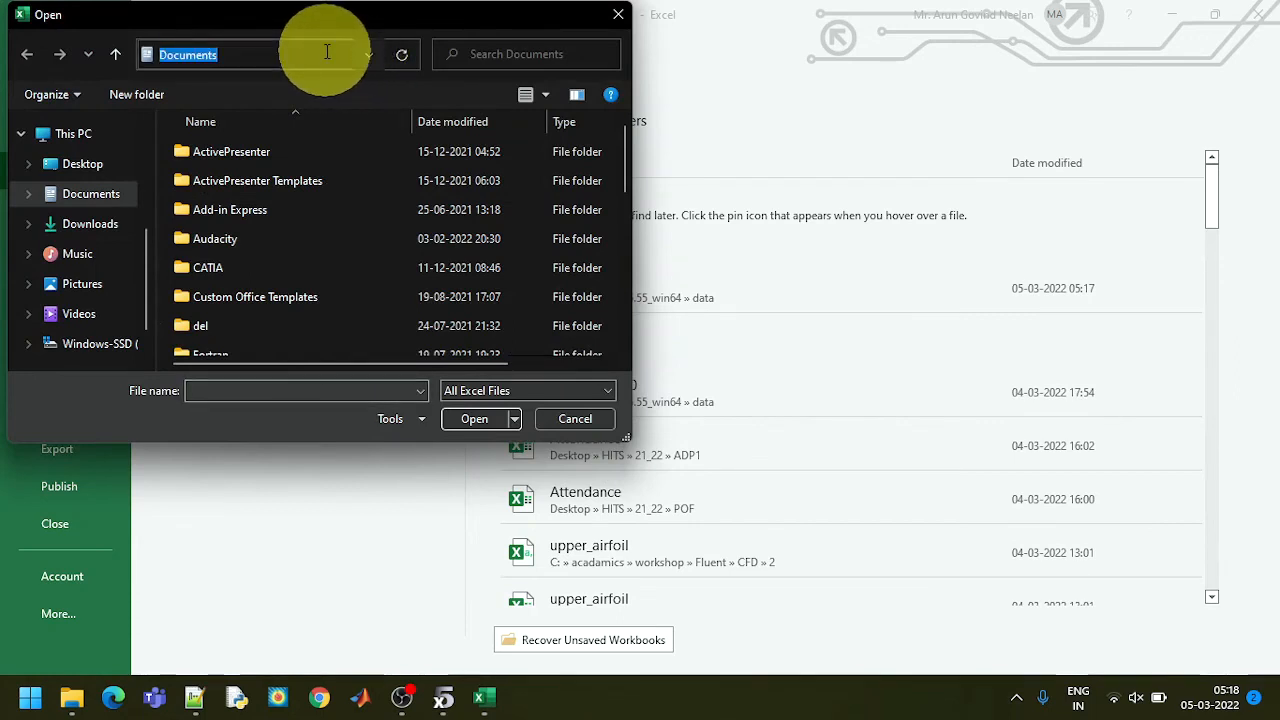
pyautogui.write('C:\\xflr5\\xflr5_6.55_win64\\data')
pyautogui.press('Return')
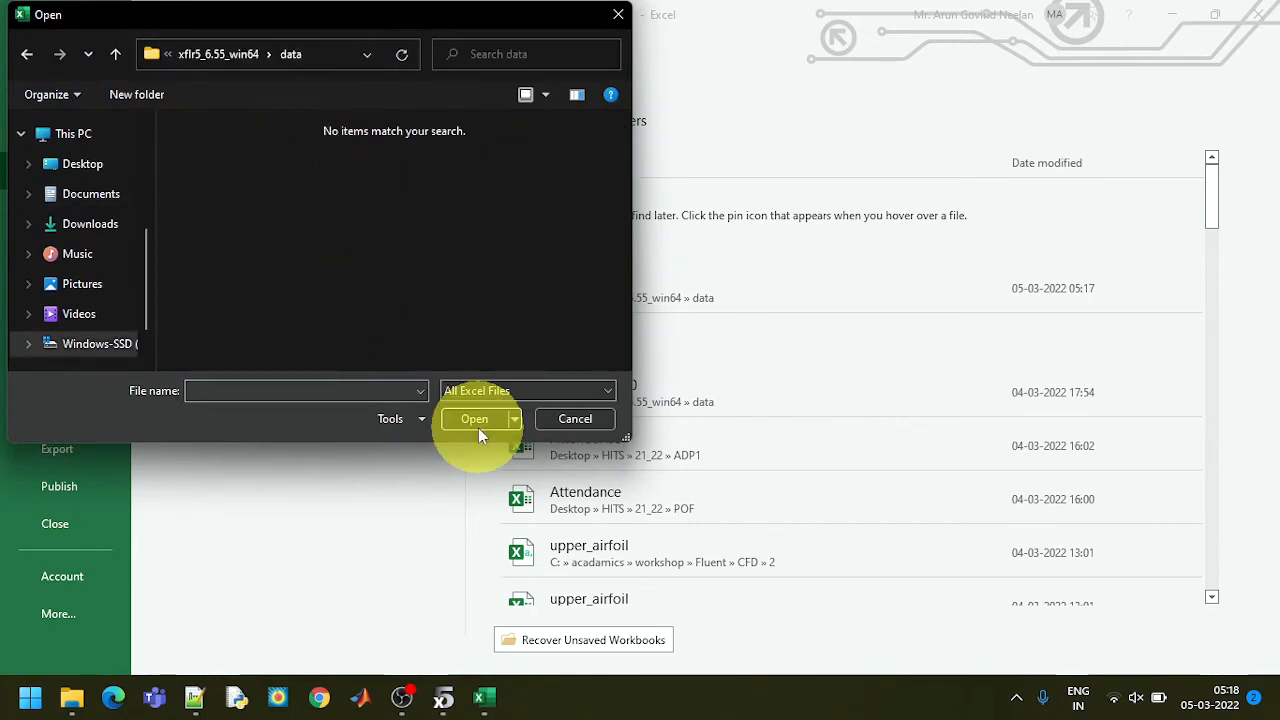
pyautogui.click(559, 390)
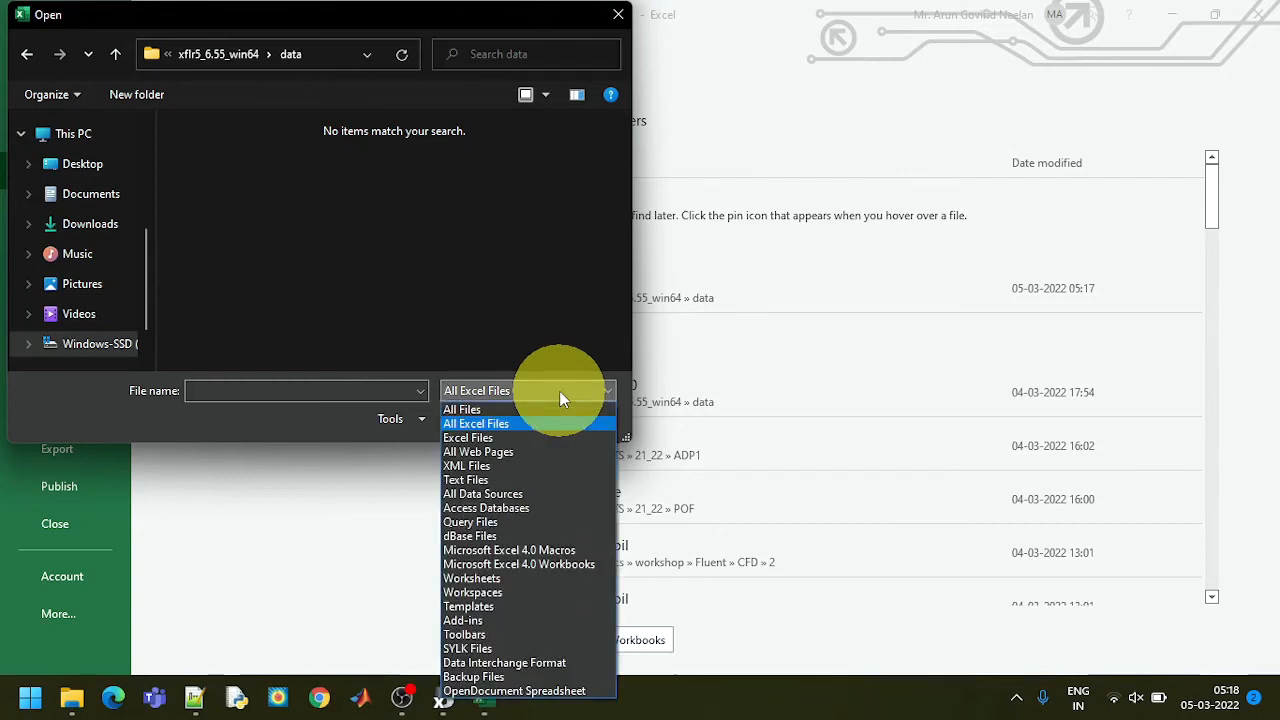
pyautogui.click(551, 405)
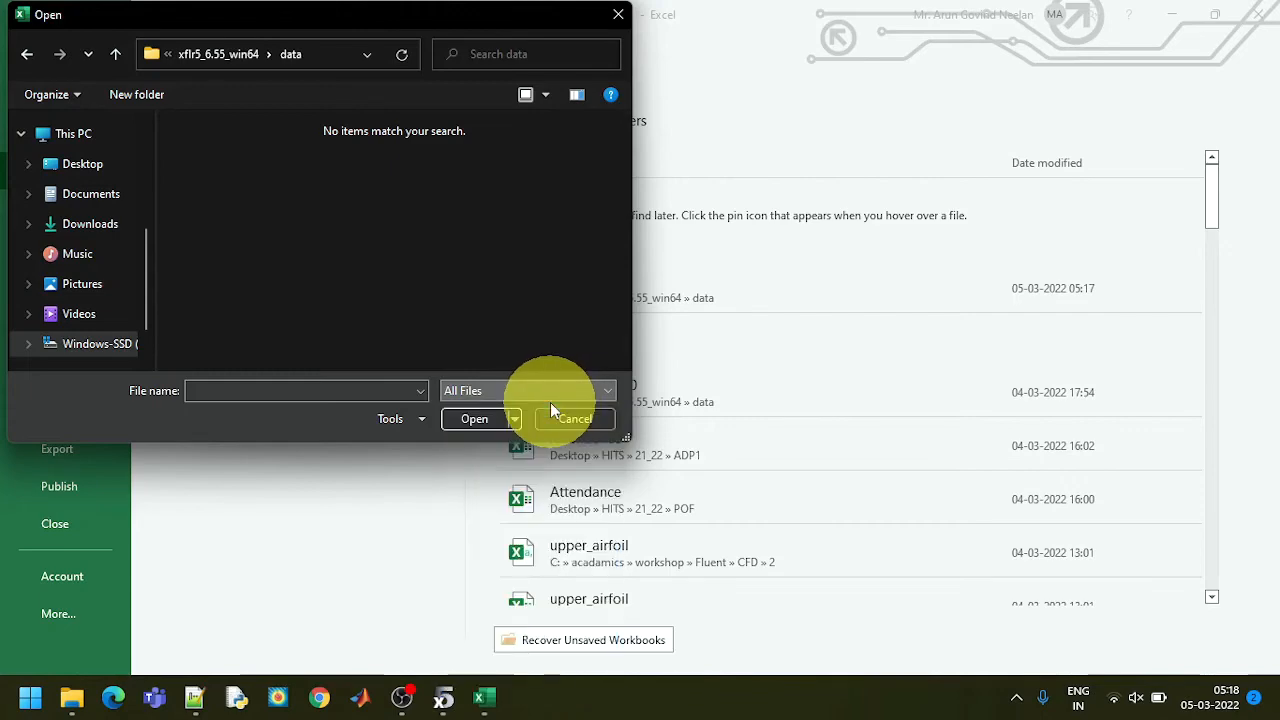
pyautogui.doubleClick(432, 170)
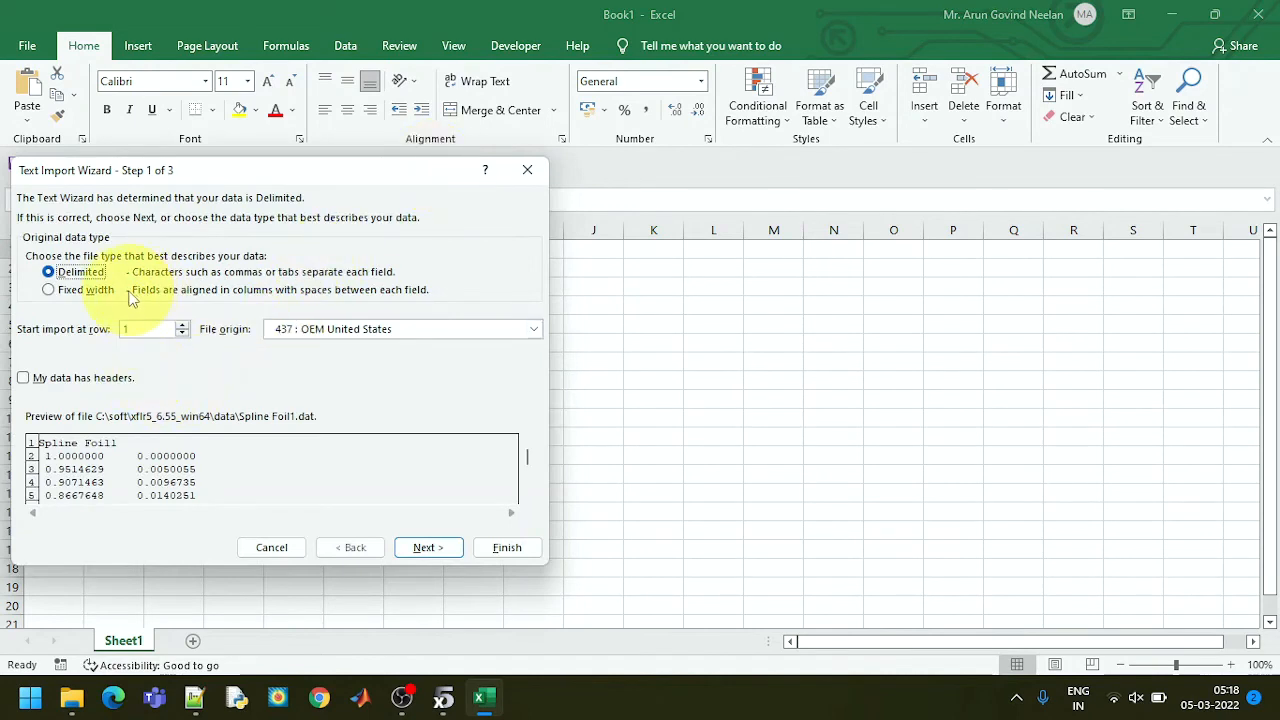
# Import the foil text as delimited data with Tab and Space delimiters, consecutive delimiters treated as one, and General column format.
pyautogui.click(420, 547)
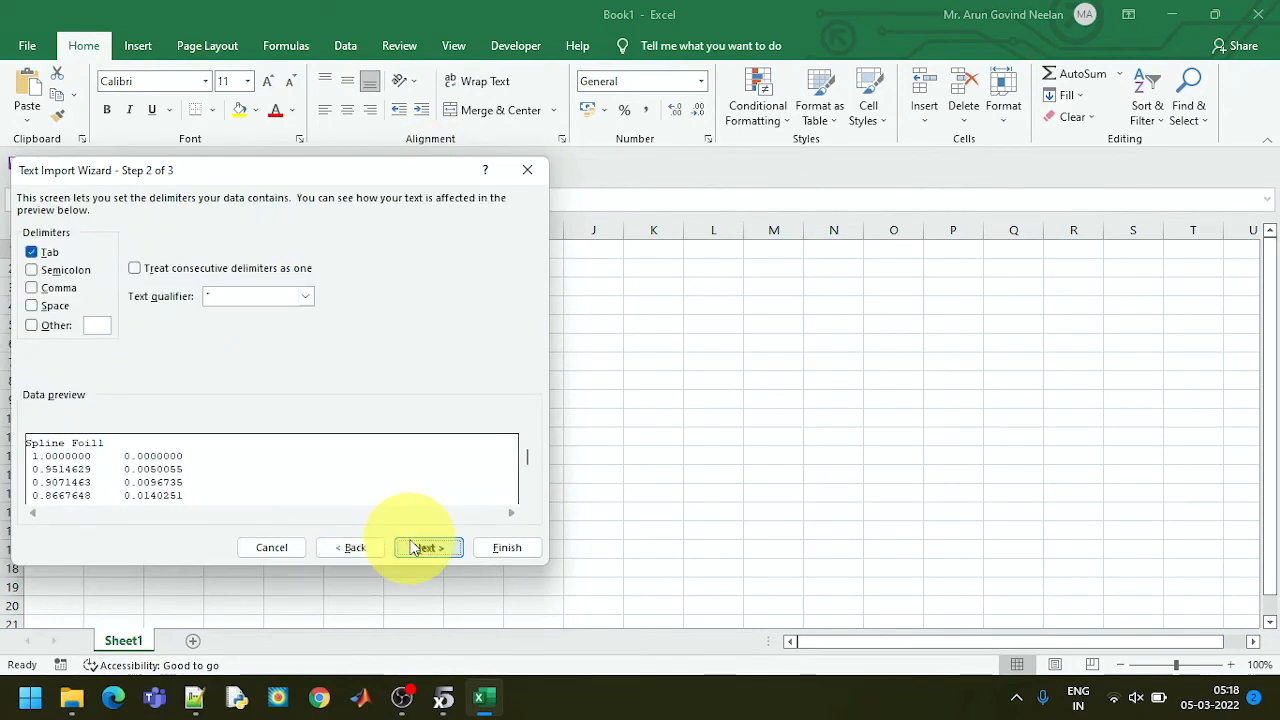
pyautogui.click(34, 308)
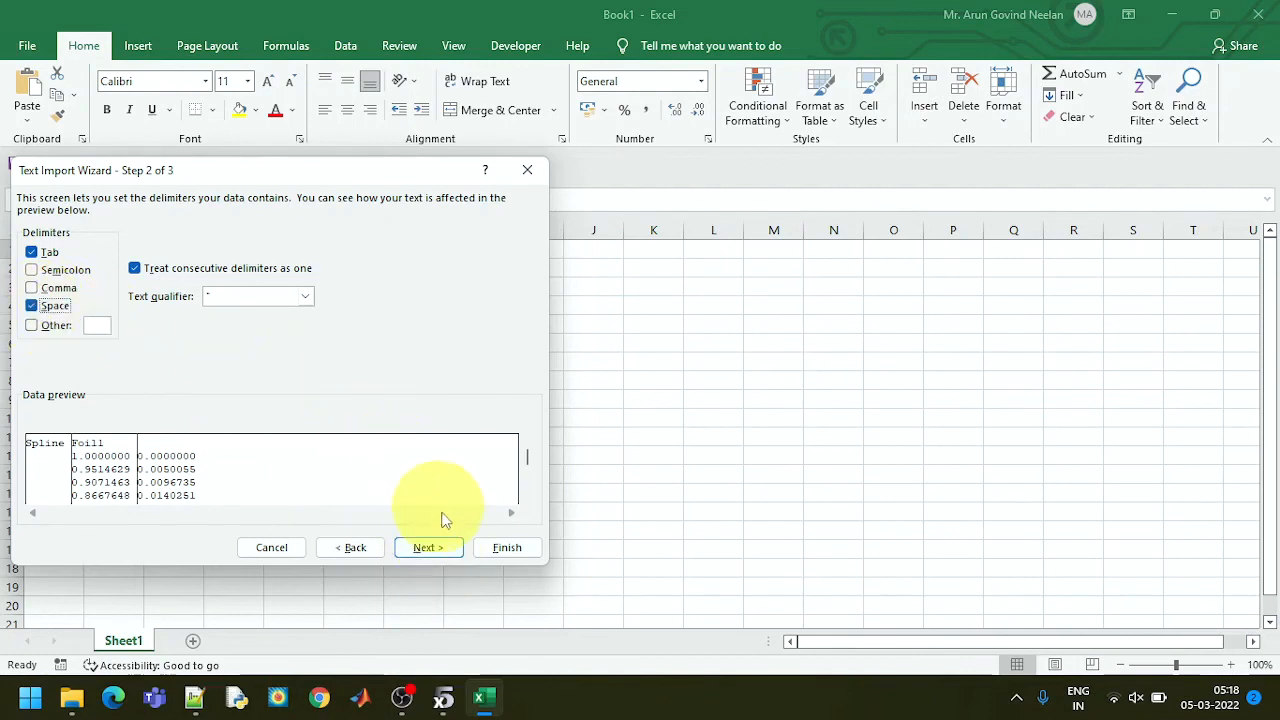
pyautogui.click(430, 547)
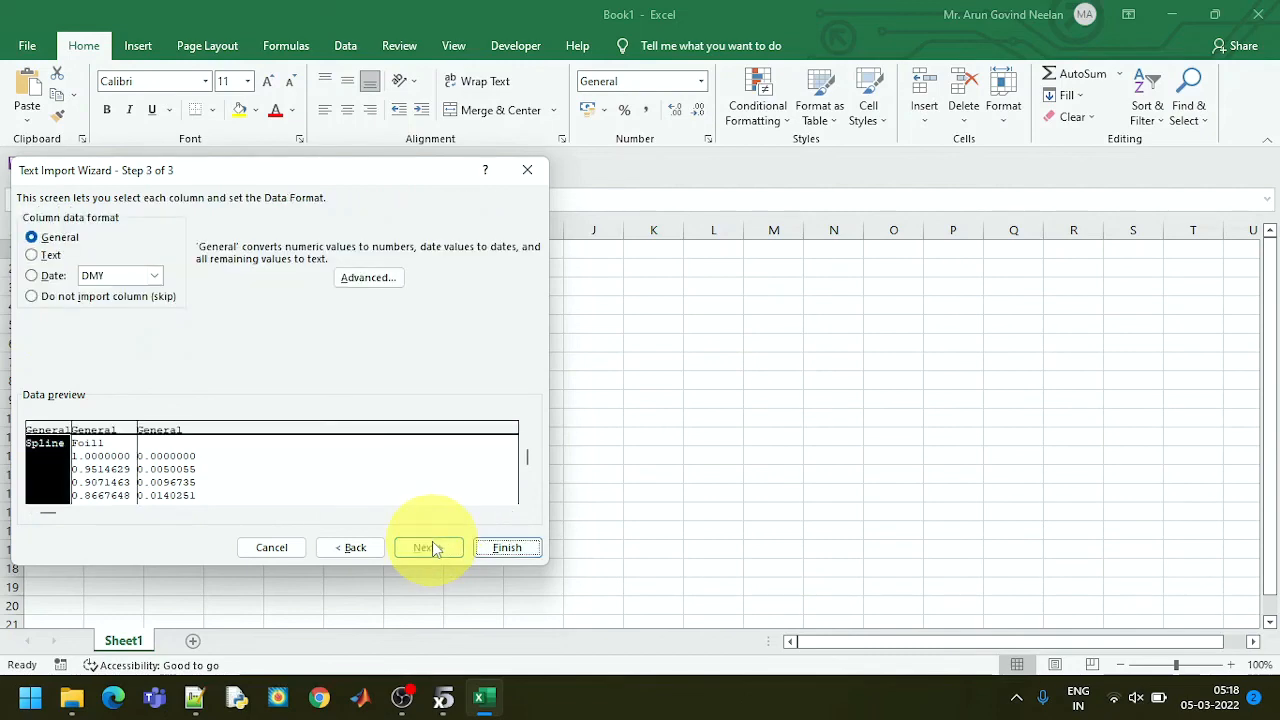
pyautogui.click(508, 548)
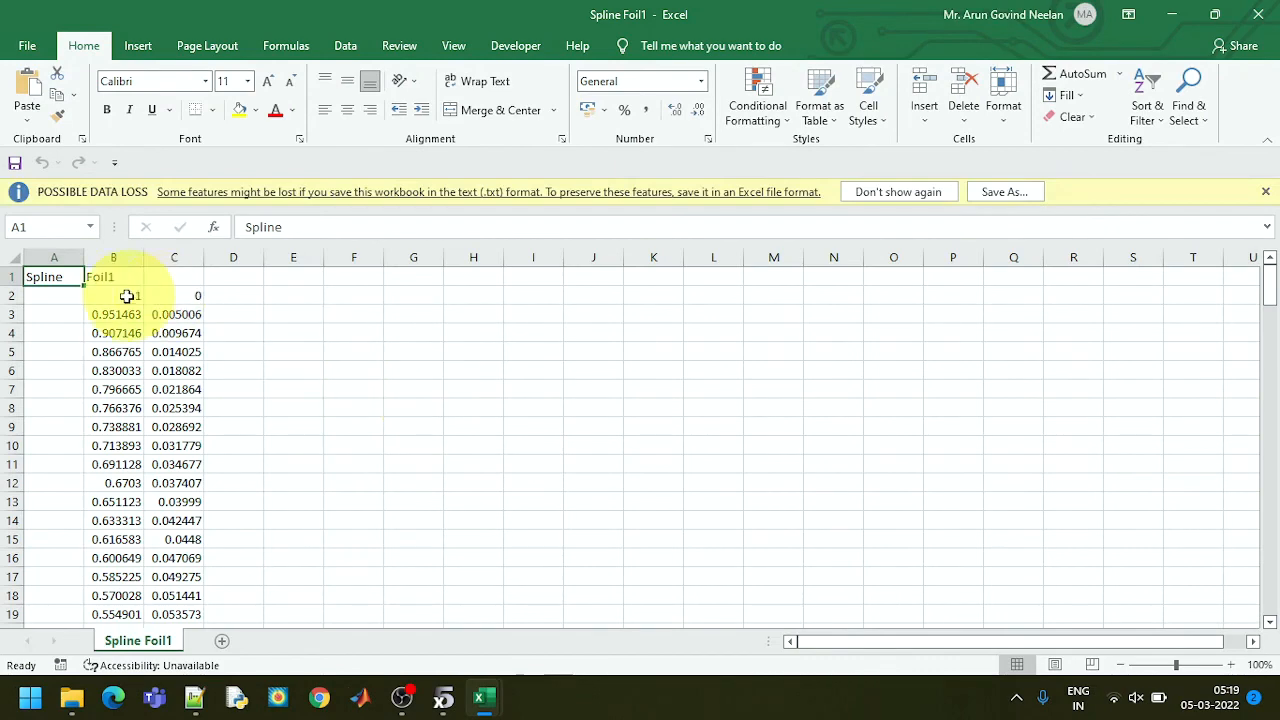
# Insert a markers-only scatter chart of the foil coordinates in B2:C158.
pyautogui.moveTo(114, 294); pyautogui.dragTo(192, 312)
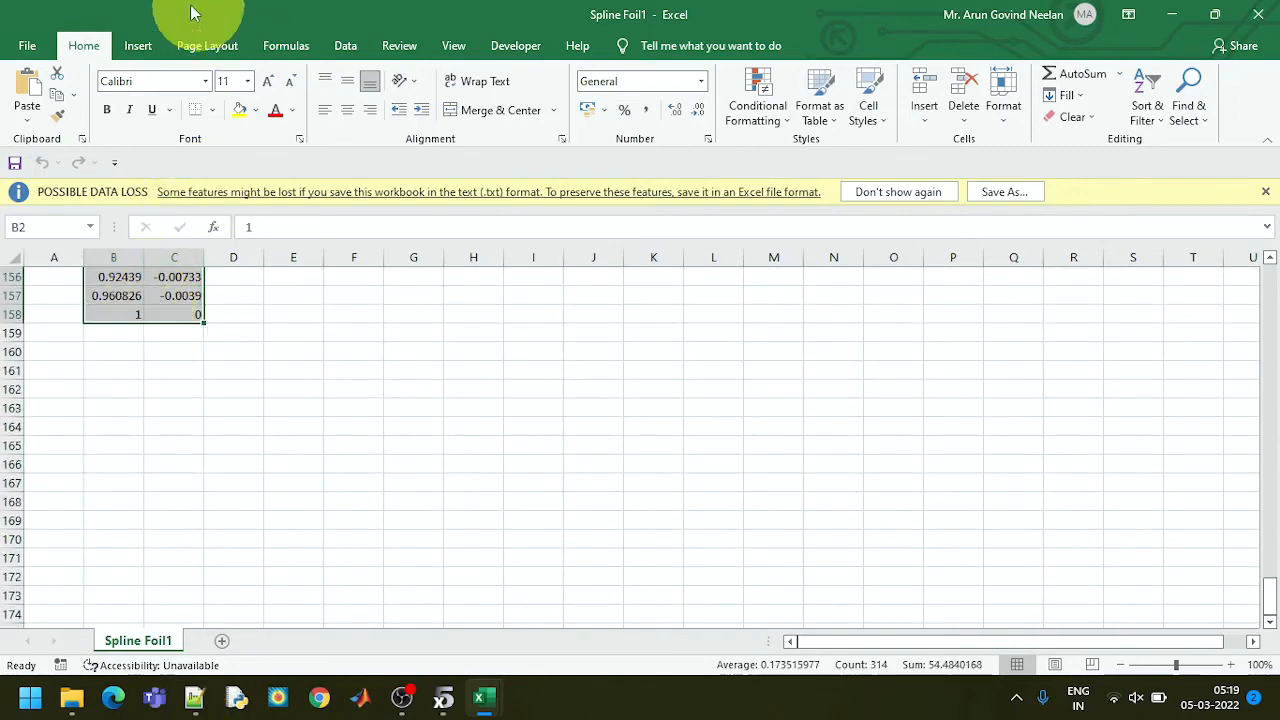
pyautogui.click(140, 45)
pyautogui.click(546, 117)
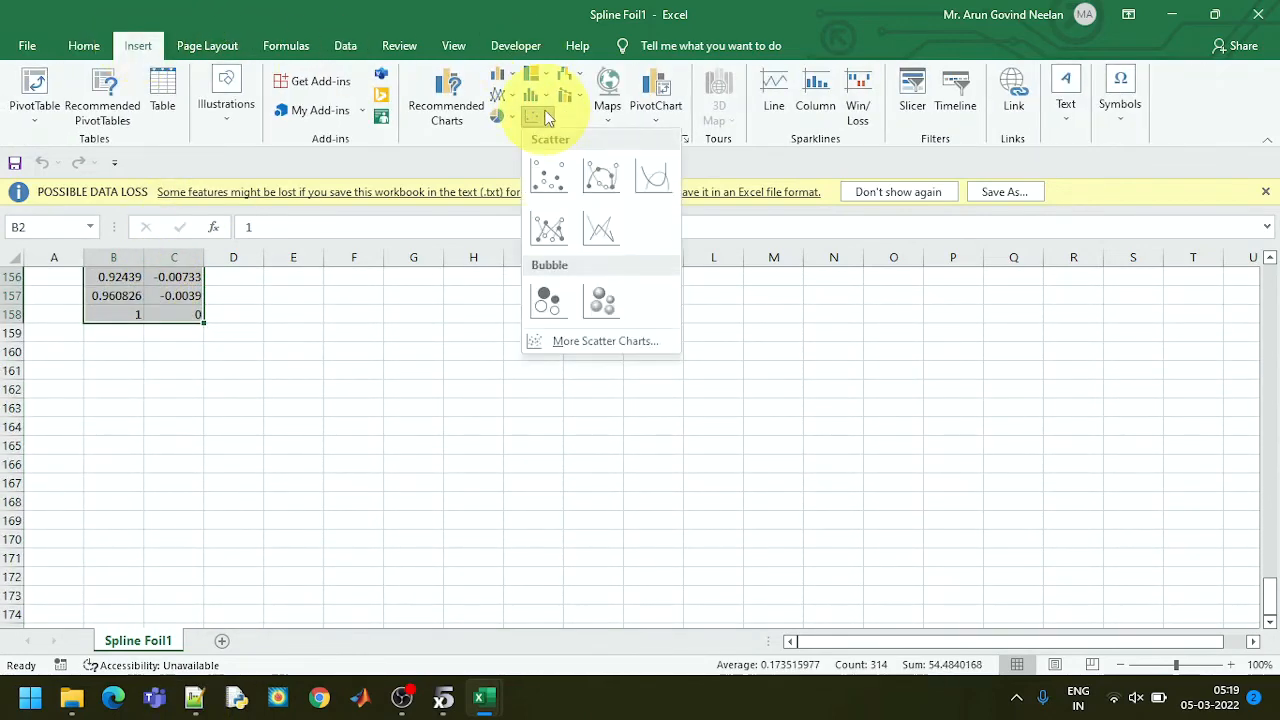
pyautogui.click(553, 185)
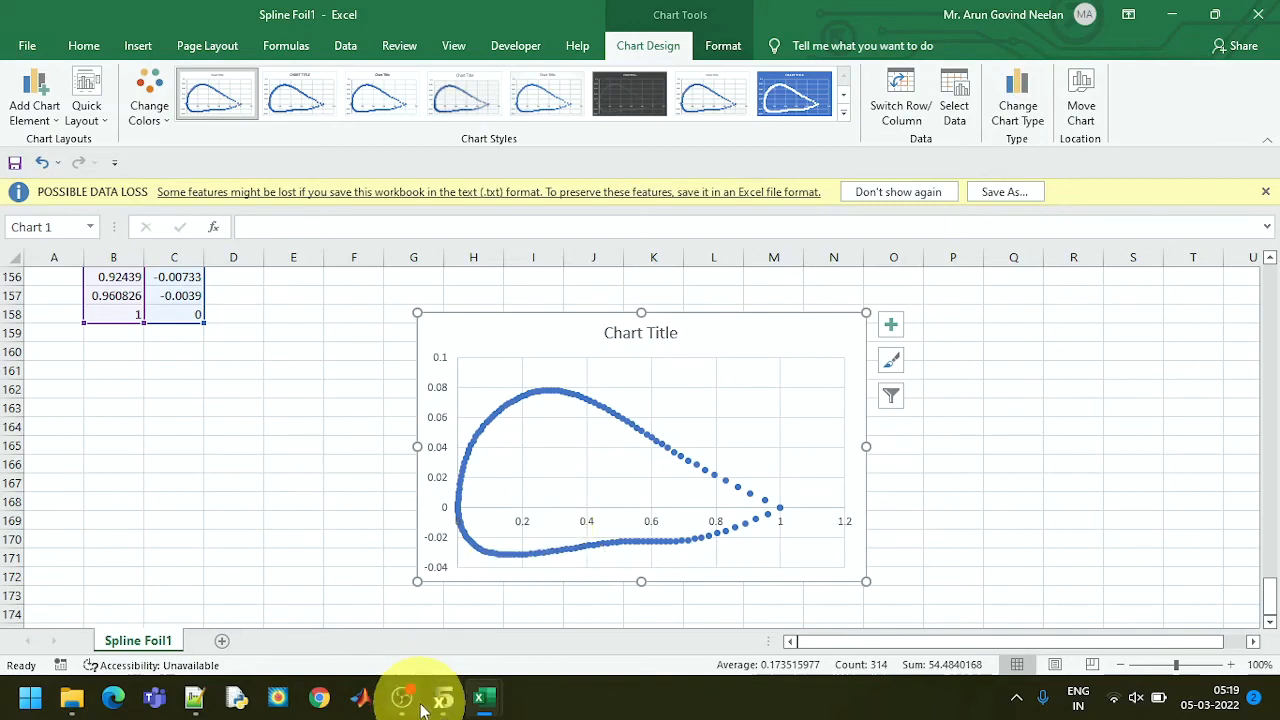
# Switch to xflr5 and export the Cl versus Alpha graph as CSV, overwriting the existing Polar_Graph_0 file in the data folder.
pyautogui.moveTo(443, 697)
pyautogui.click(449, 641)
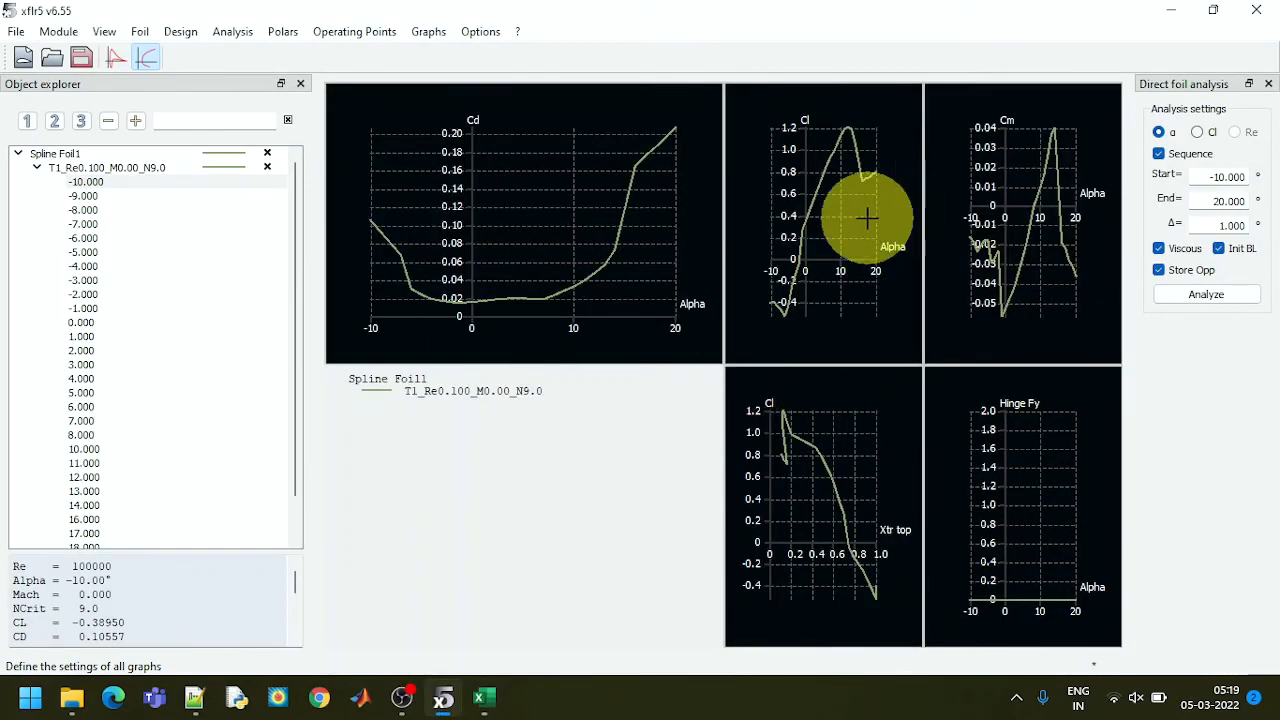
pyautogui.rightClick(830, 216)
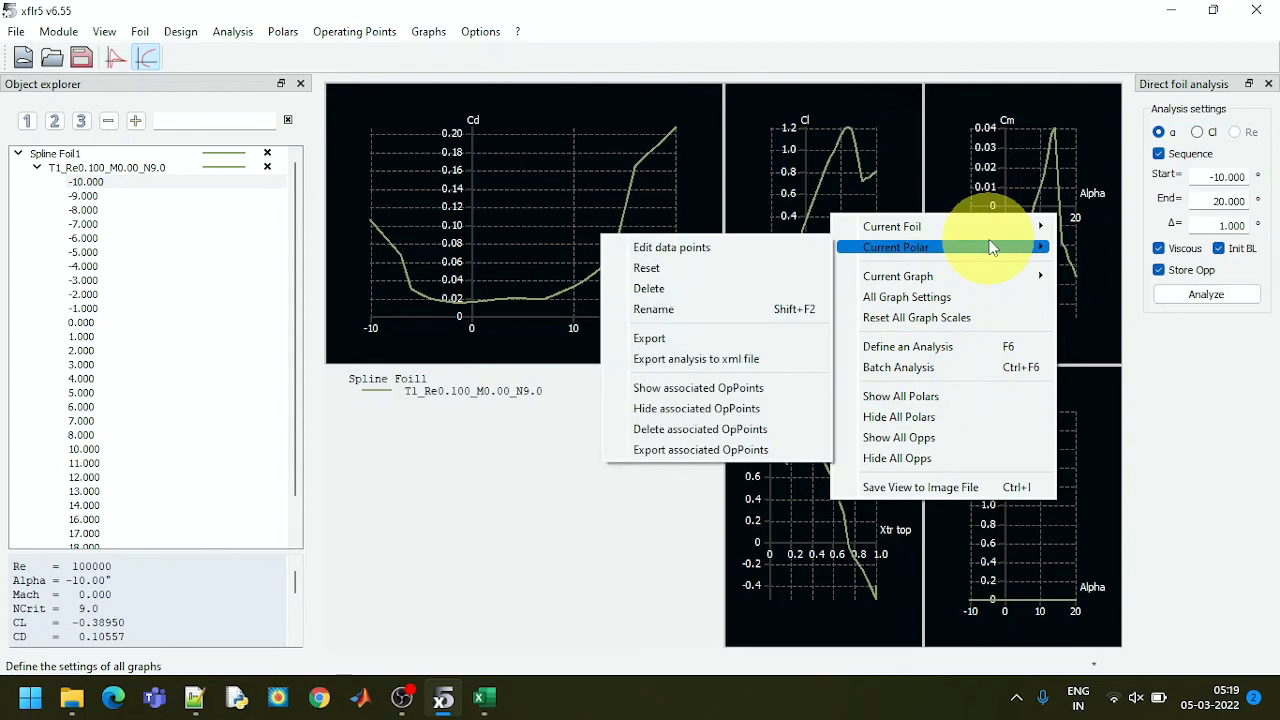
pyautogui.moveTo(994, 276)
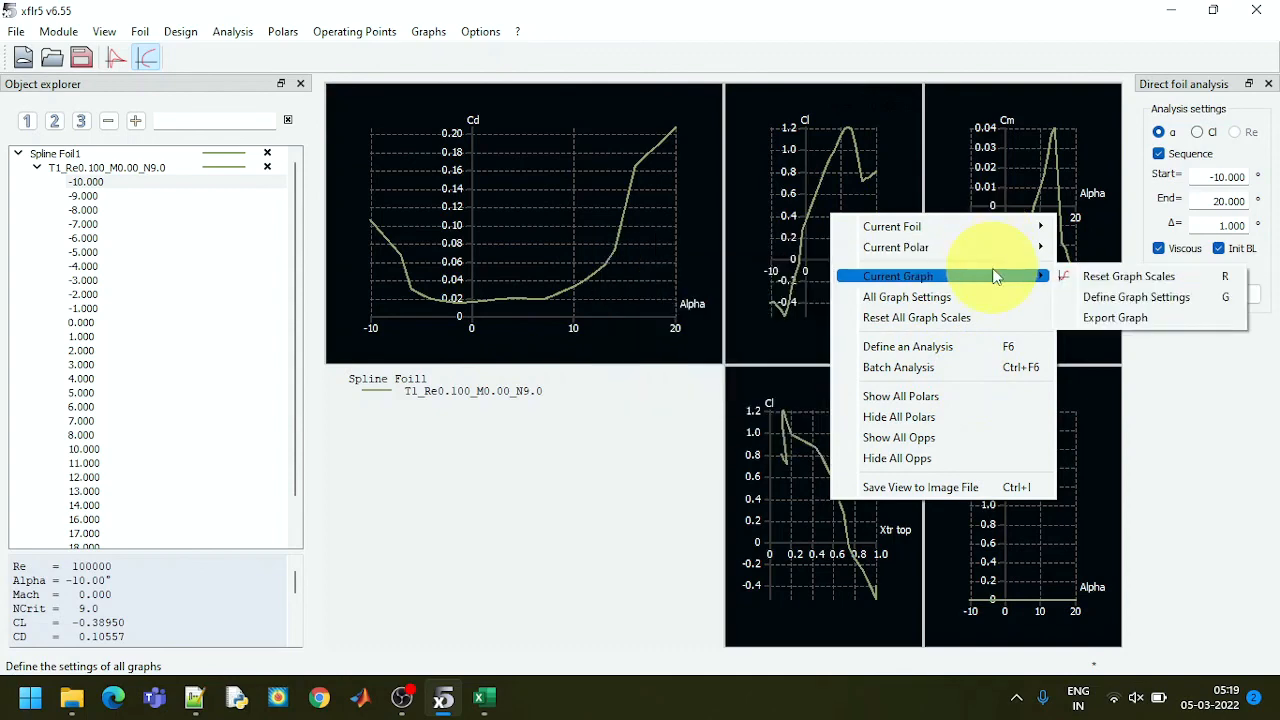
pyautogui.click(1146, 319)
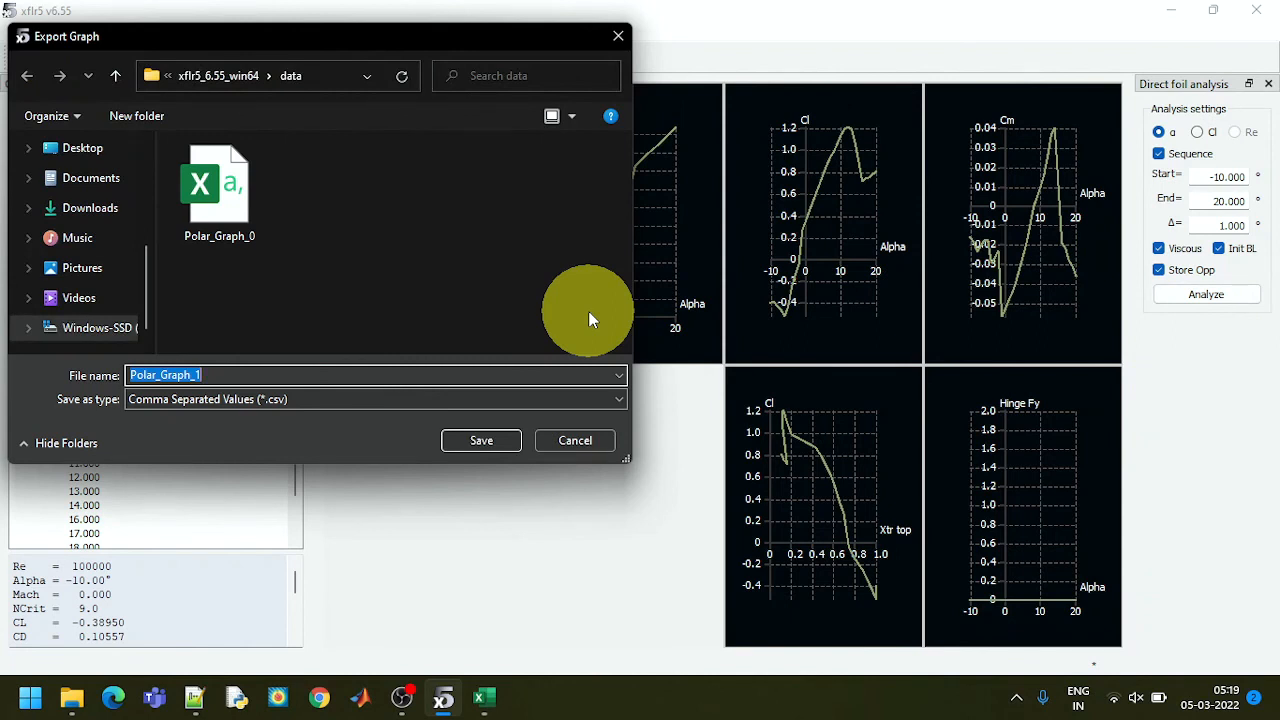
pyautogui.click(249, 227)
pyautogui.click(497, 433)
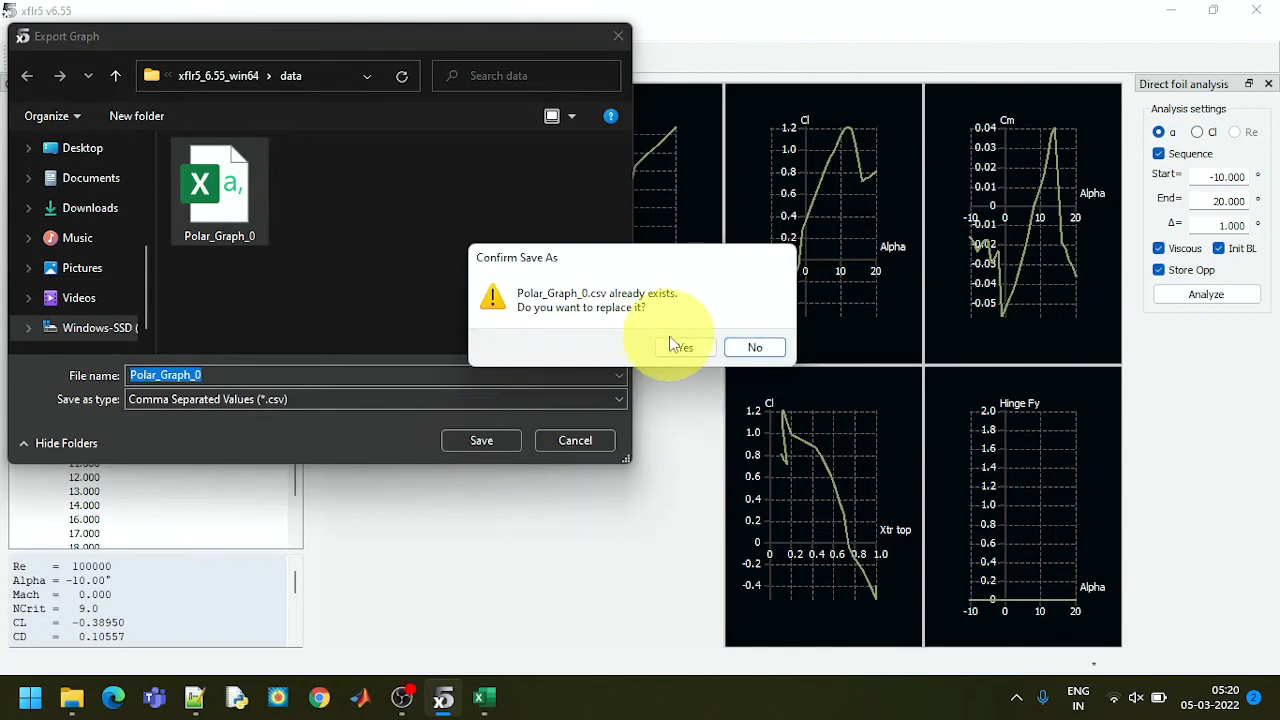
pyautogui.click(680, 346)
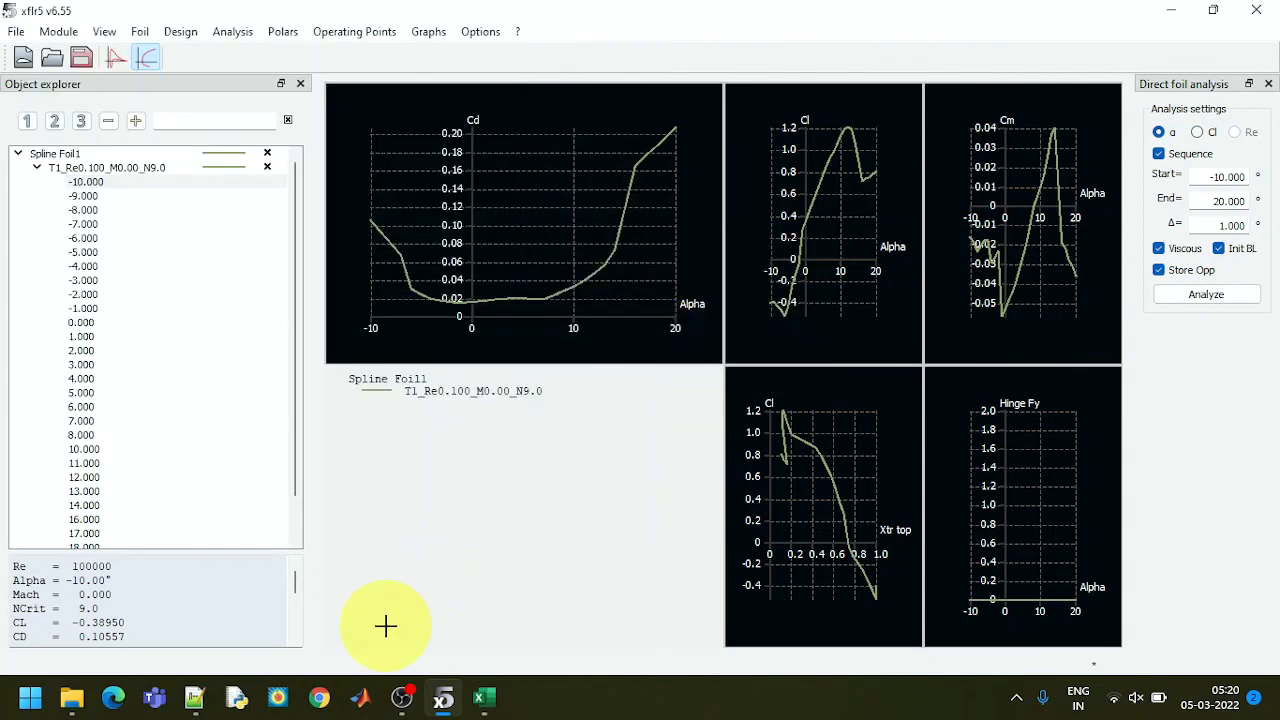
# Switch to the blank Book1 workbook in Excel and open Polar_Graph_0 from the xflr5_6.55_win64\data folder.
pyautogui.moveTo(476, 703)
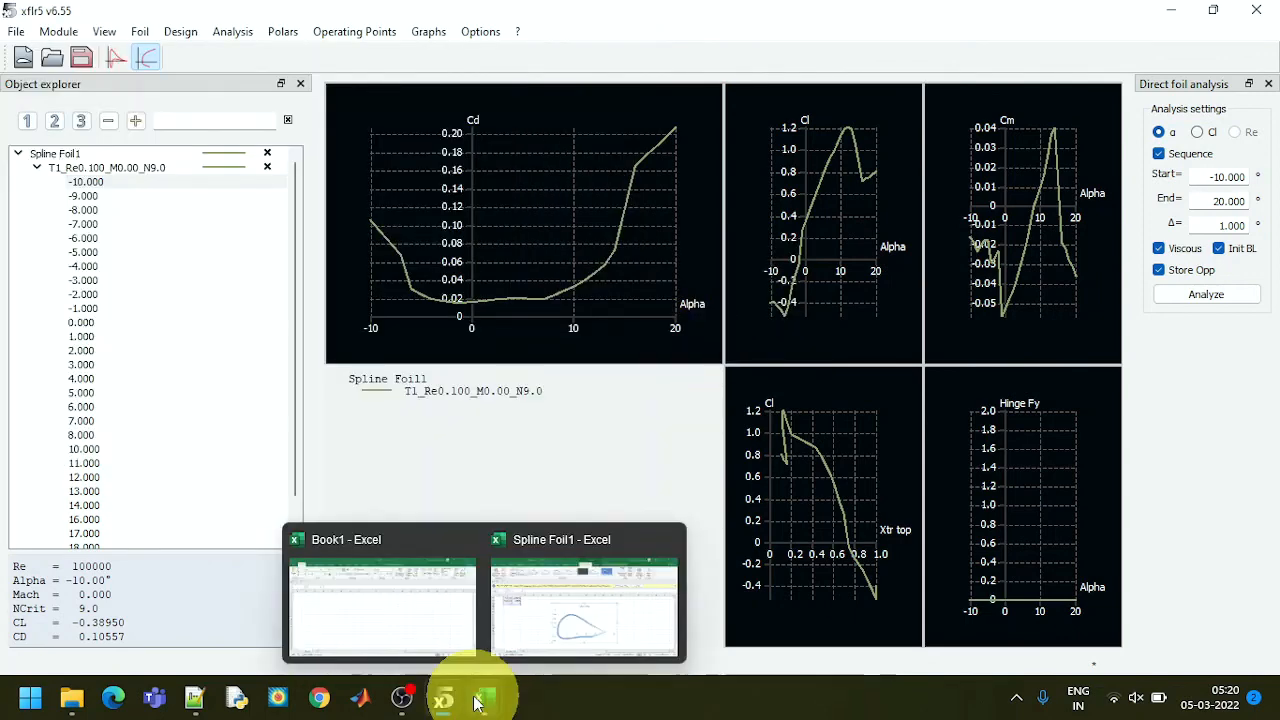
pyautogui.click(414, 591)
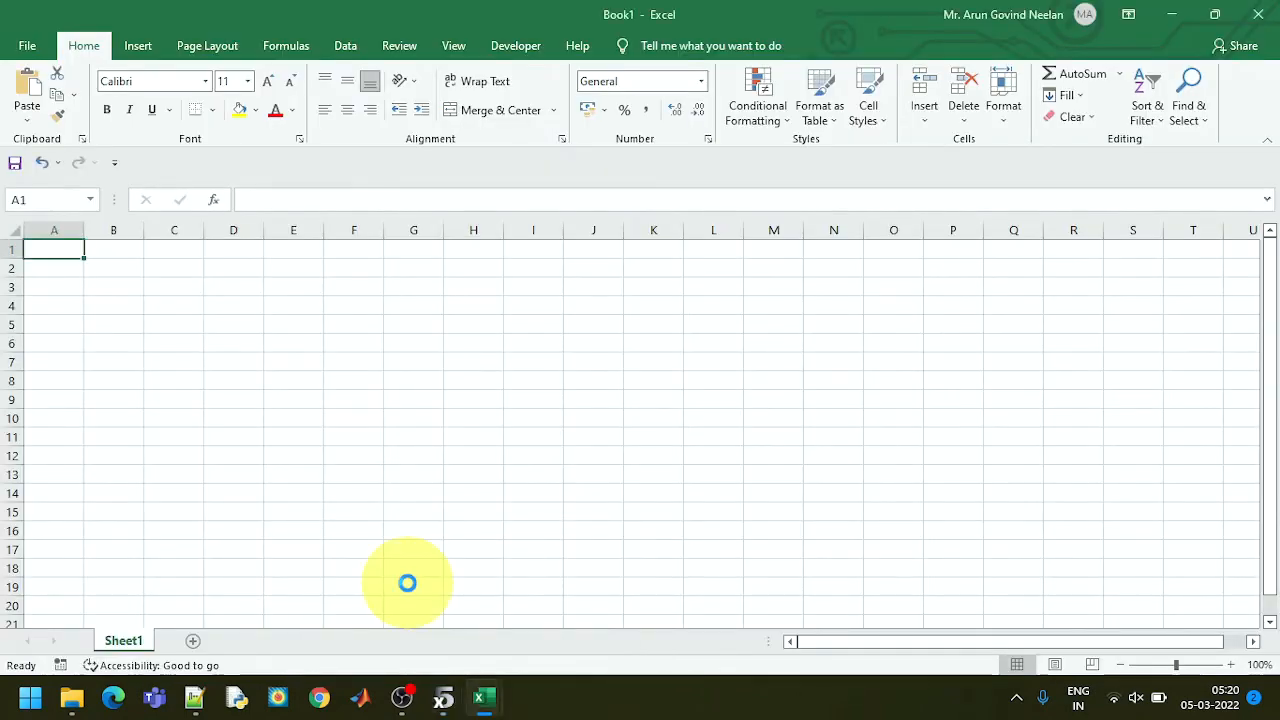
pyautogui.hotkey('ctrl', 'o')
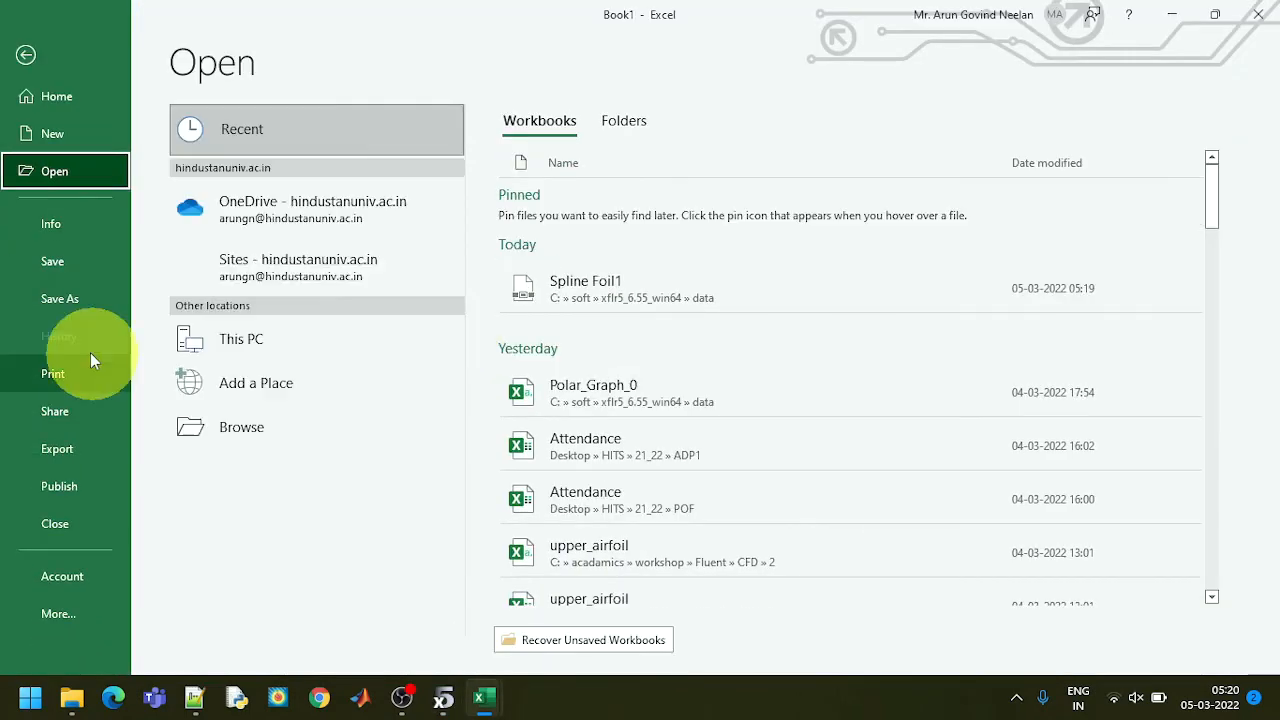
pyautogui.click(277, 447)
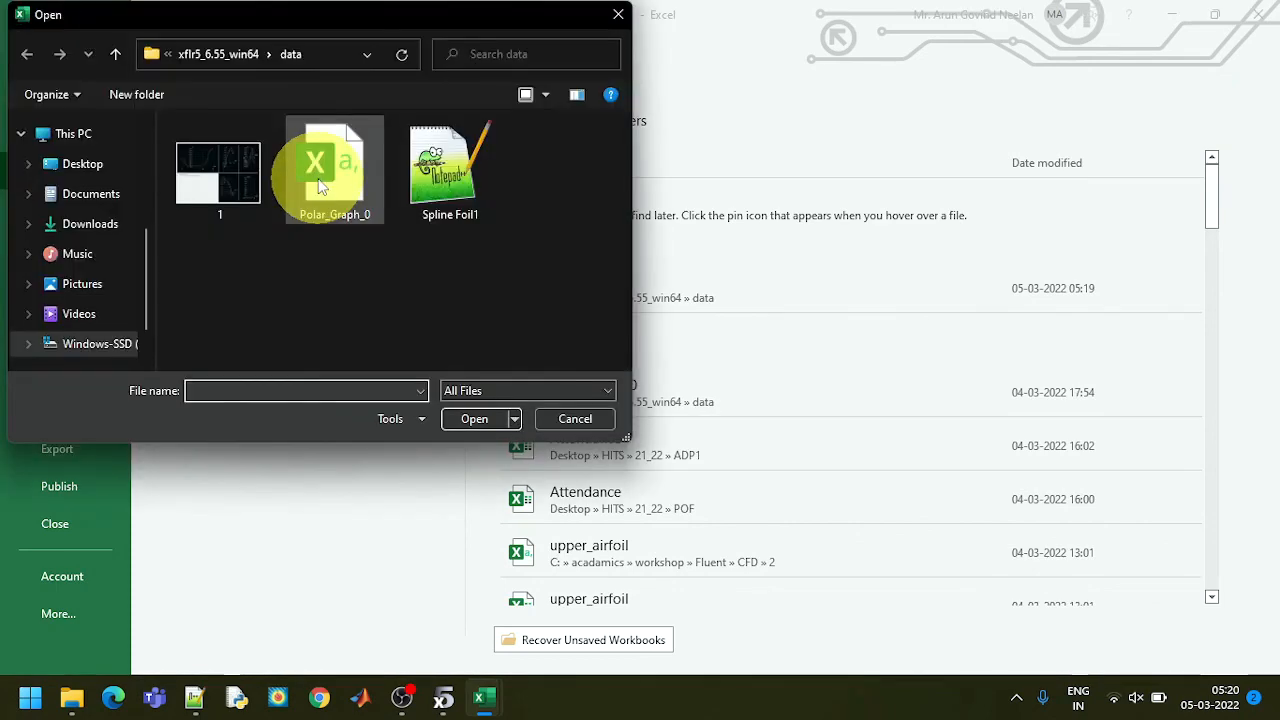
pyautogui.click(320, 185)
pyautogui.doubleClick(320, 185)
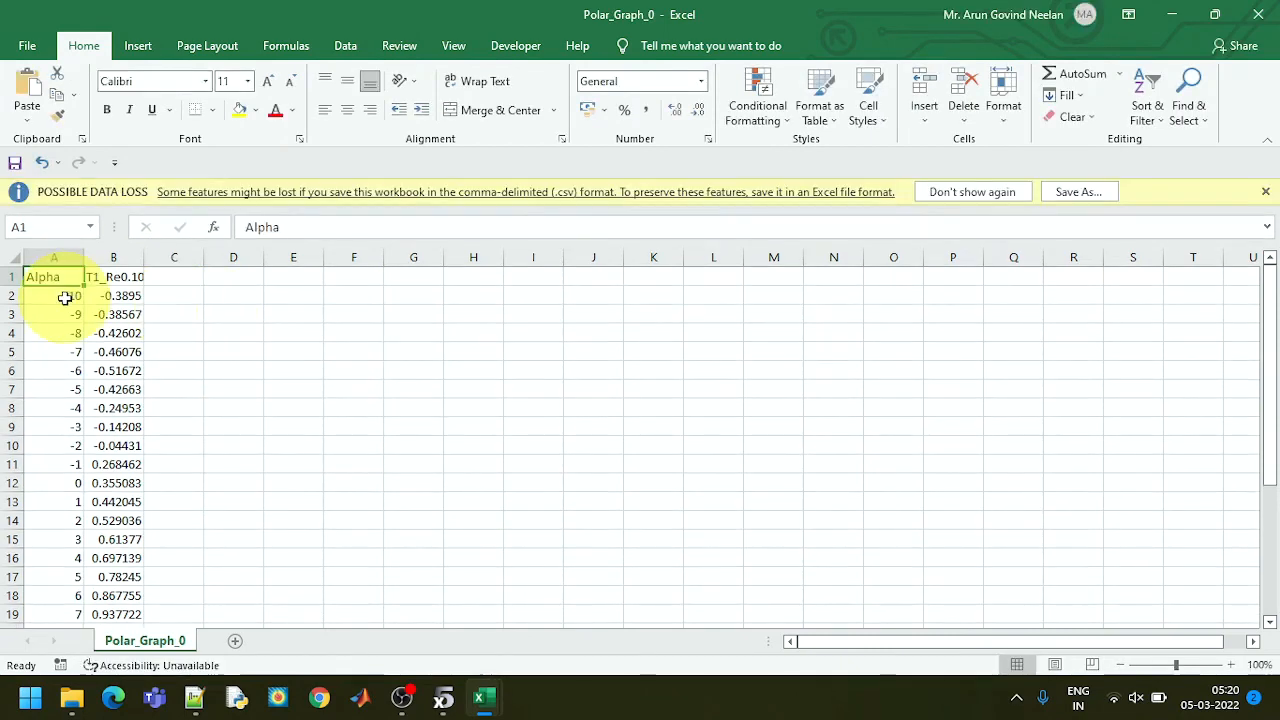
# Insert a markers-only scatter chart of the Alpha and Cl data in A2:B30.
pyautogui.moveTo(64, 297); pyautogui.dragTo(116, 577)
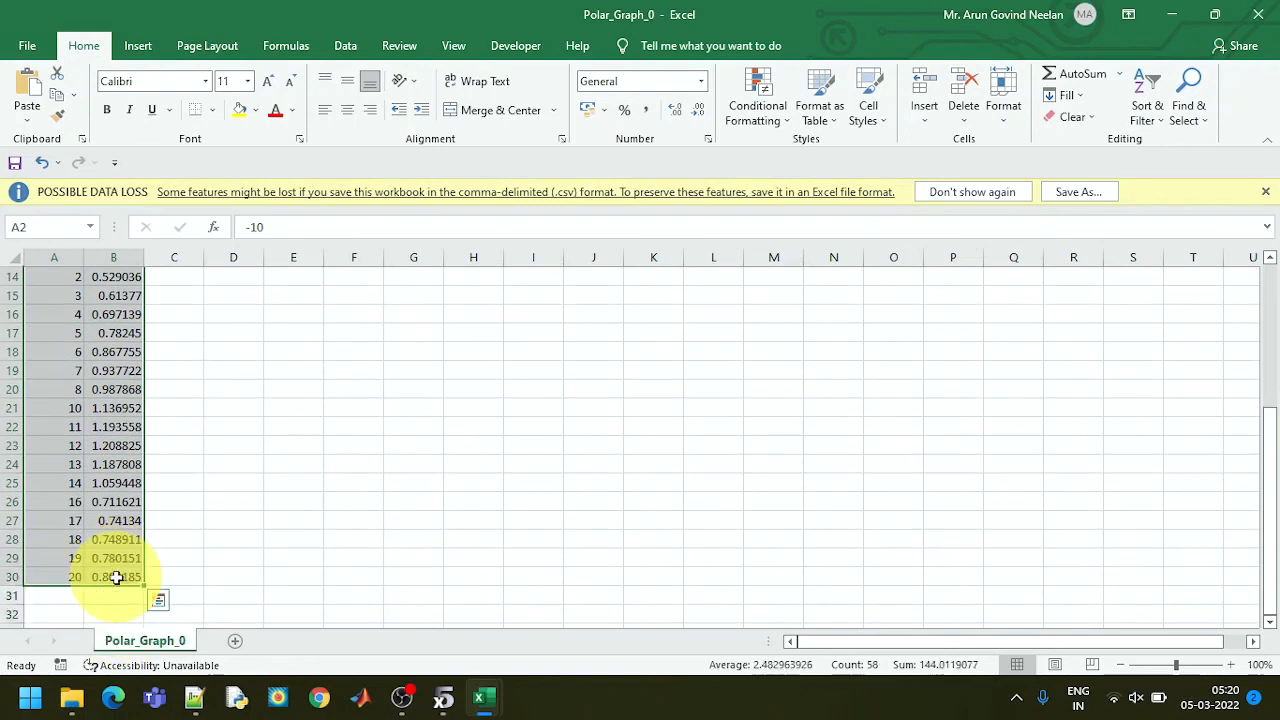
pyautogui.click(138, 50)
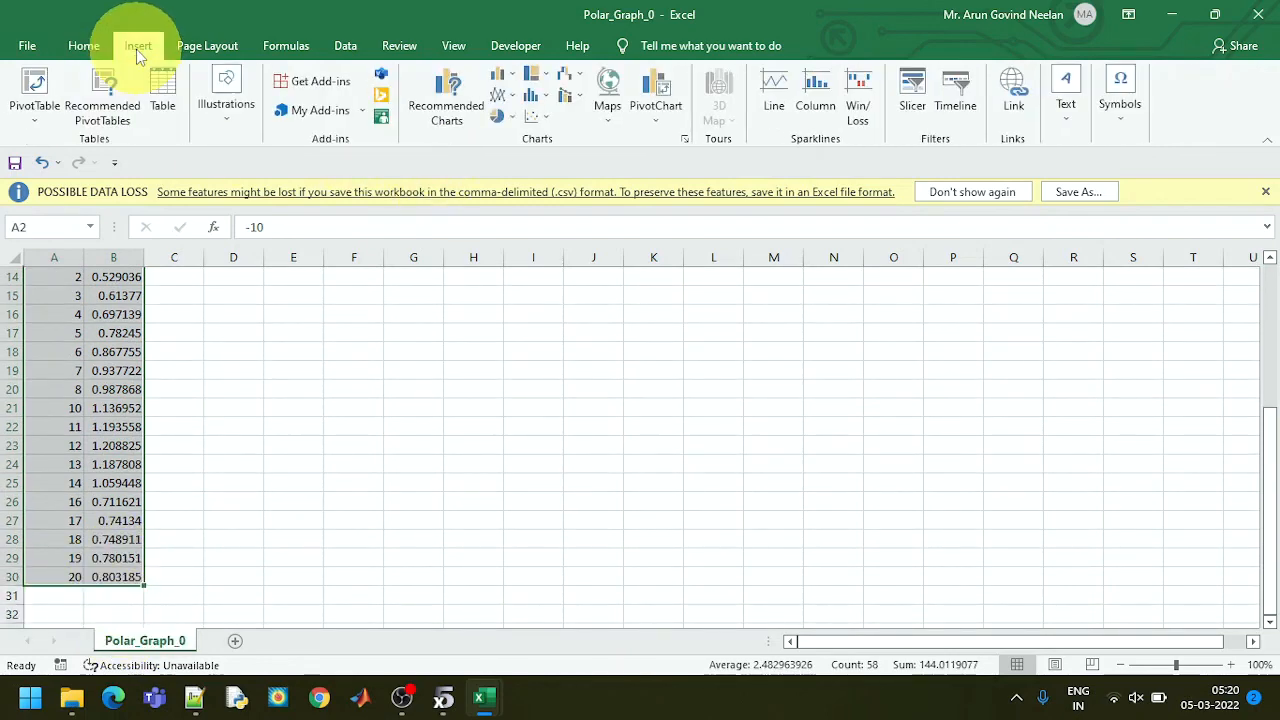
pyautogui.click(544, 118)
pyautogui.click(548, 176)
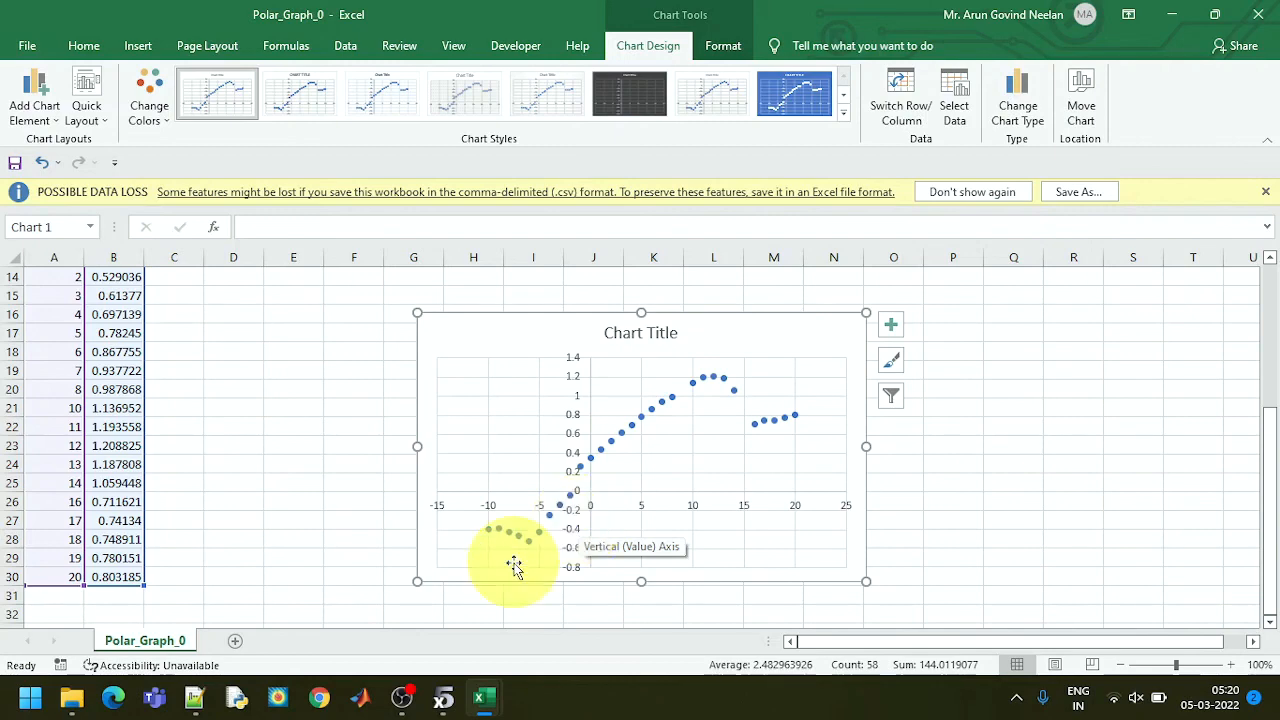
pyautogui.moveTo(400, 695)
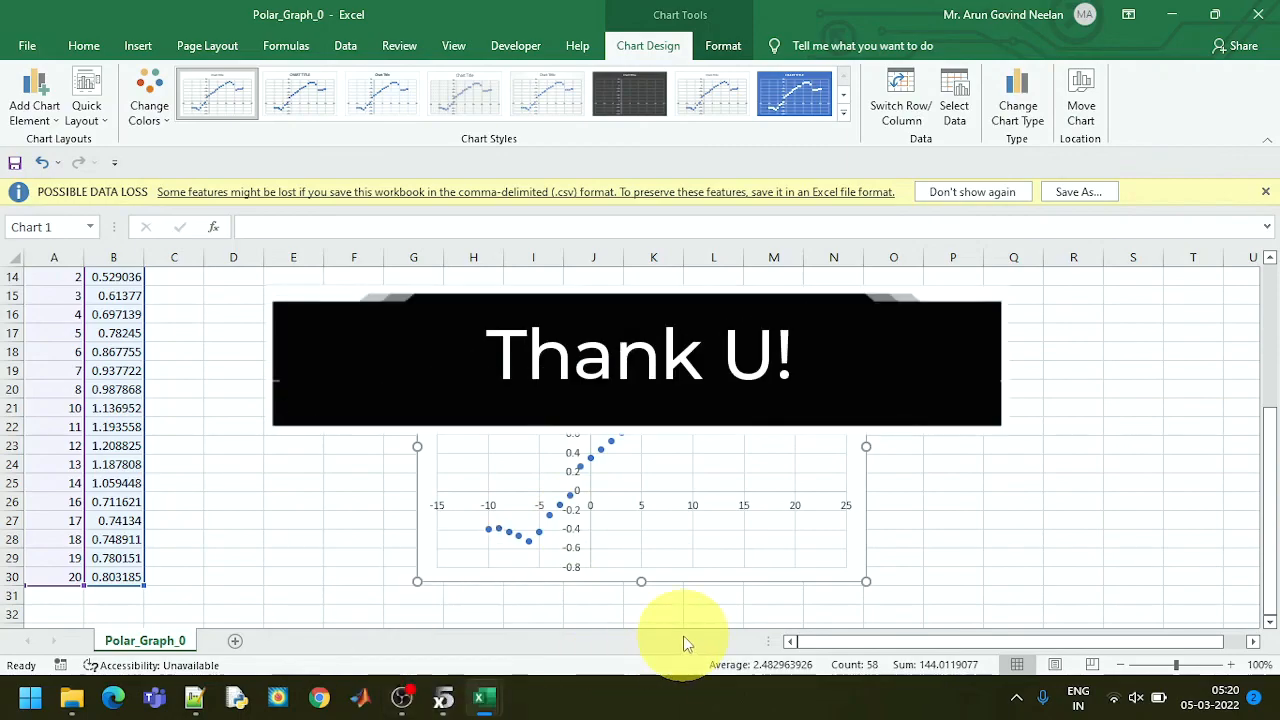